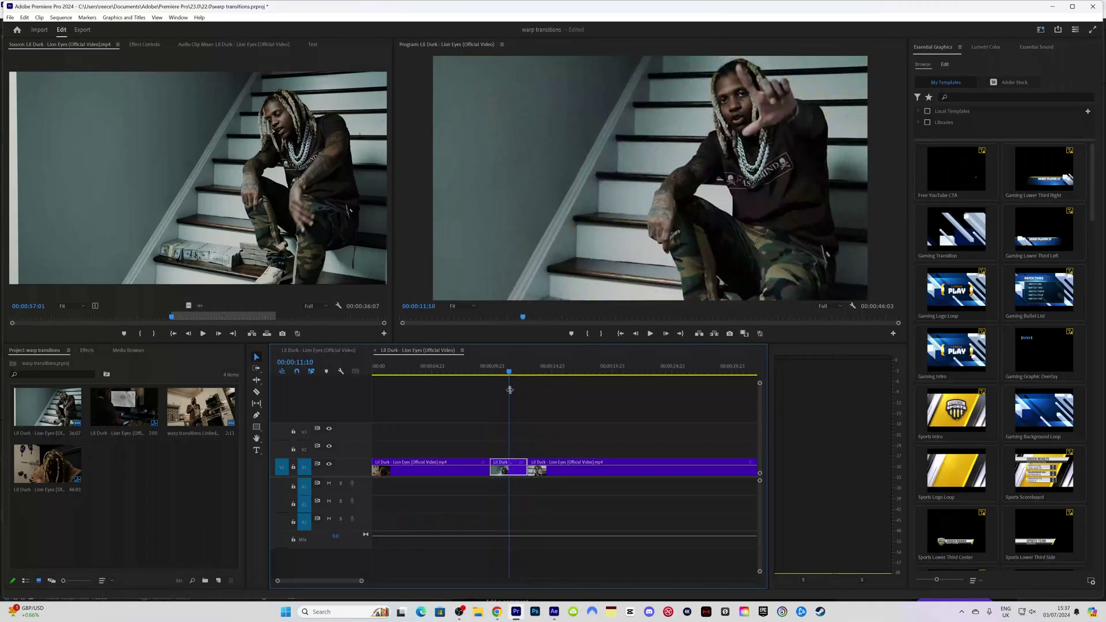
- Replace the short middle clip with an After Effects composition, and preview the linked composition in After Effects
right_click(516, 471)
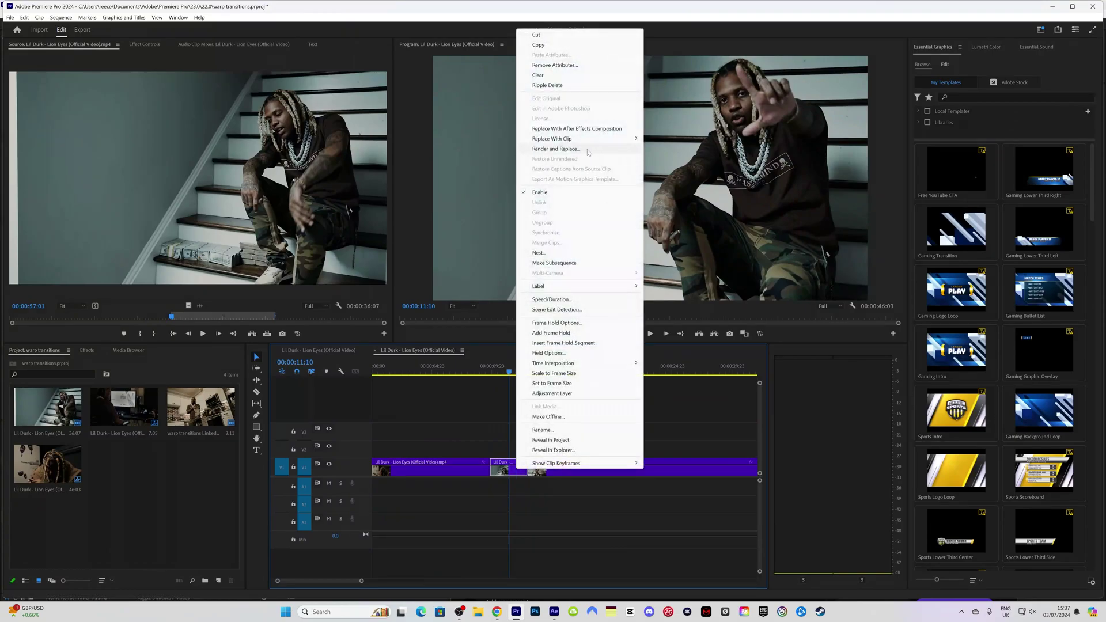
left_click(583, 129)
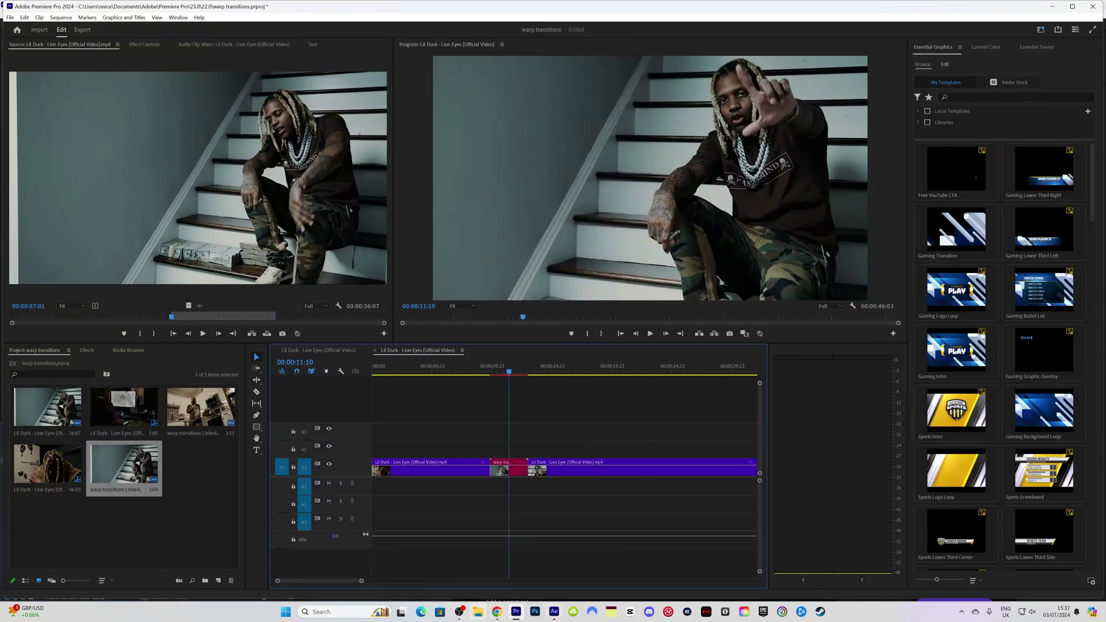
left_click(551, 614)
key("space")
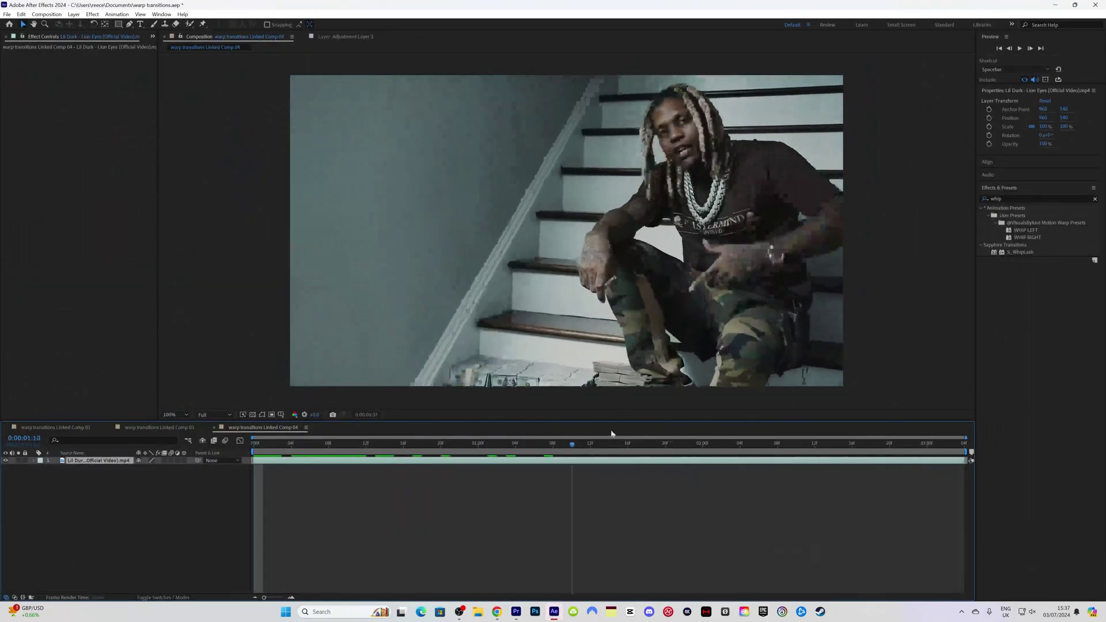
left_click(603, 570)
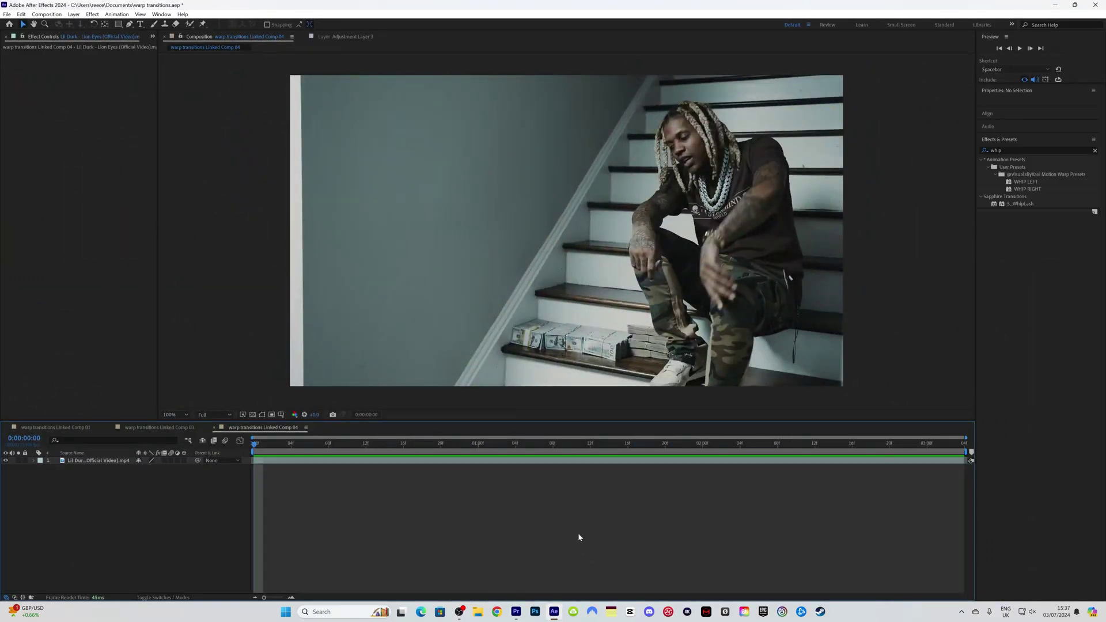
- Switch back to Premiere Pro and export the middle clip's frame at 00:00:11:21 as a still imported into the project
left_click(516, 612)
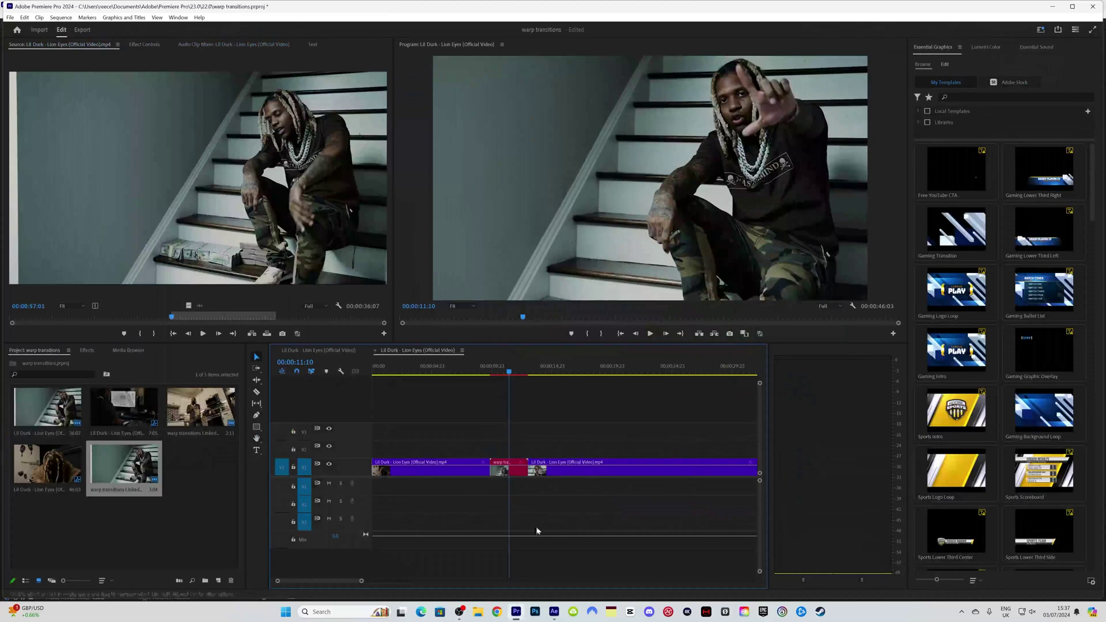
left_click(521, 373)
left_click_drag(520, 374, 514, 373)
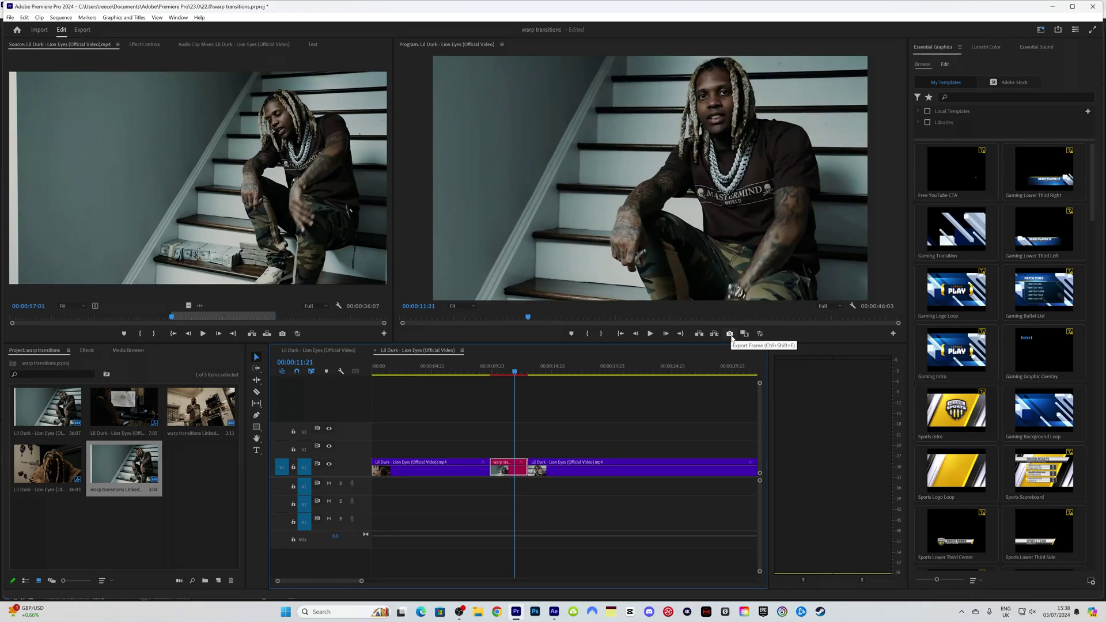
left_click(730, 335)
left_click(576, 337)
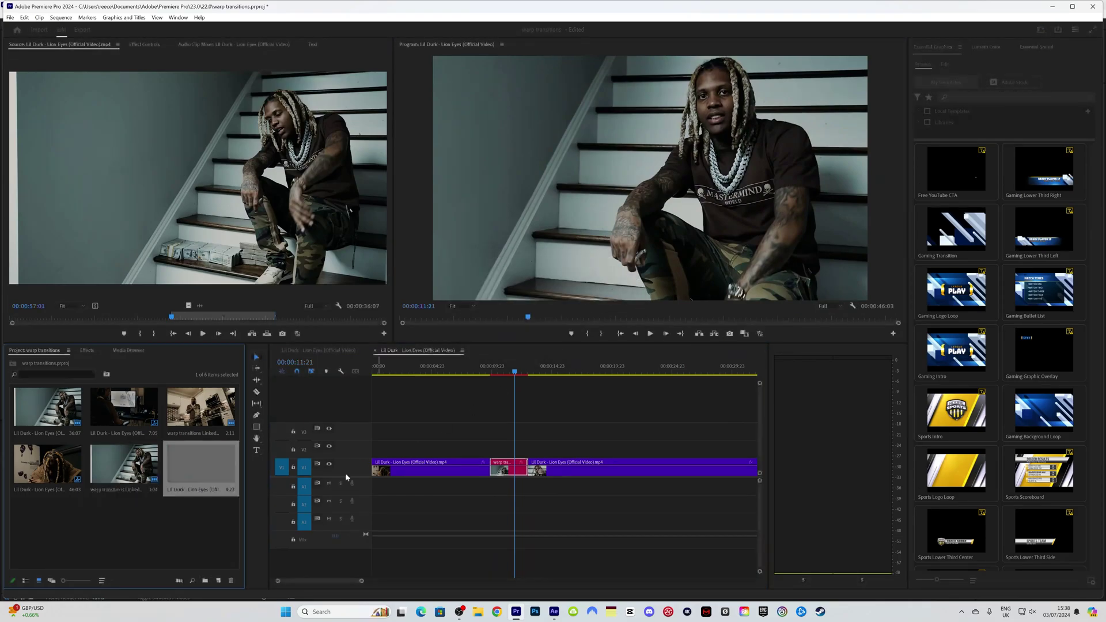
- Trim the exported still to 13 frames and place it on V2 at 00:00:11:21, above the end of the middle clip
double_click(222, 470)
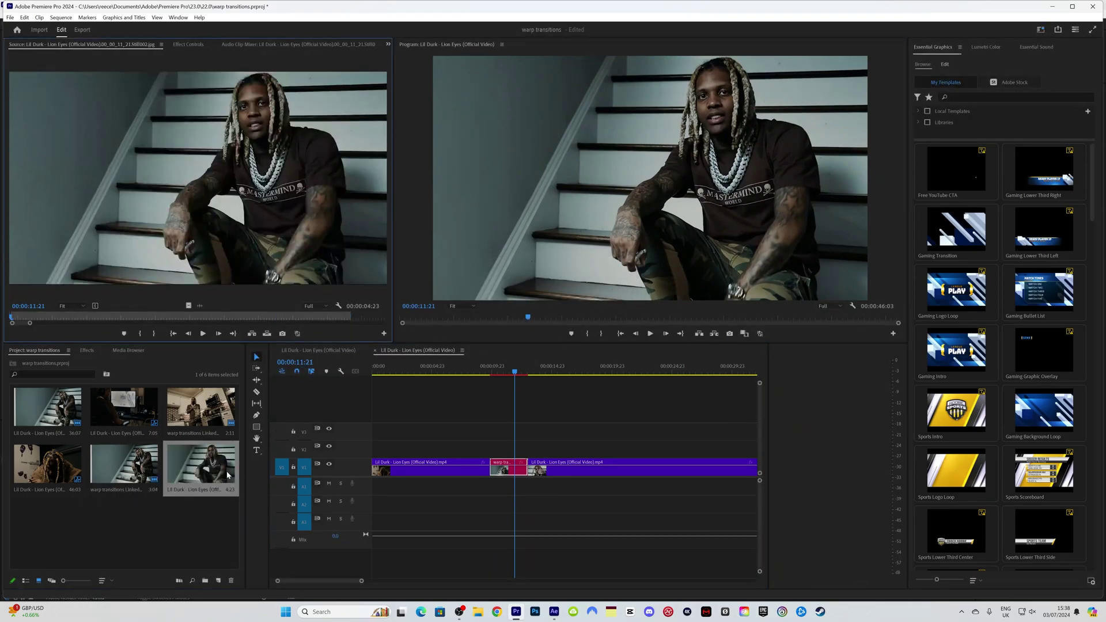
left_click(116, 317)
left_click(140, 334)
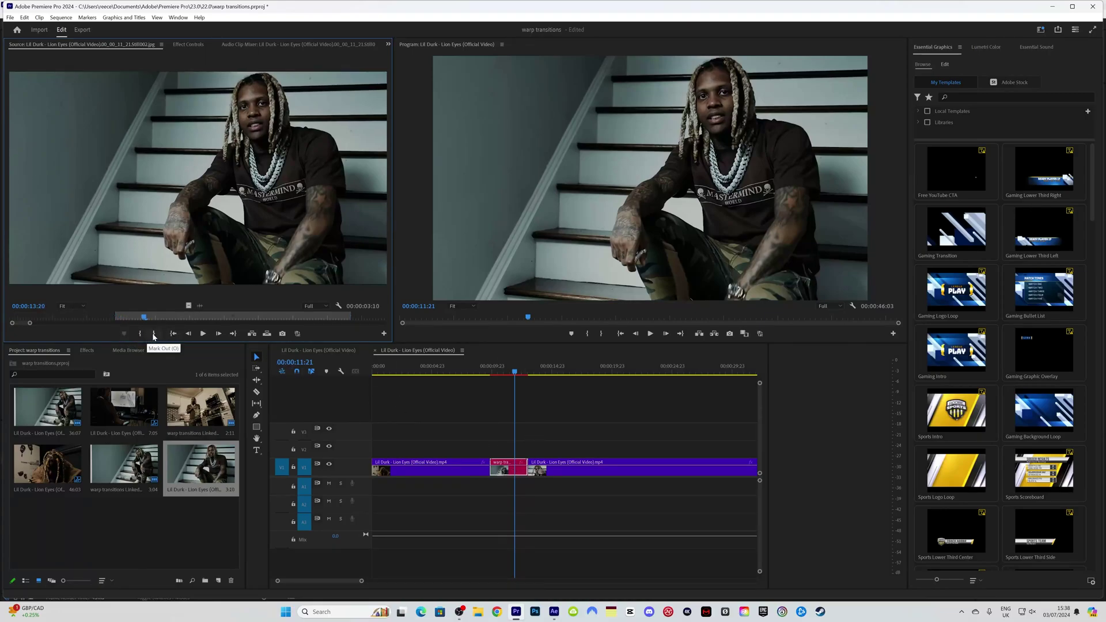
left_click(153, 318)
left_click(153, 334)
left_click_drag(189, 306, 531, 451)
key("space")
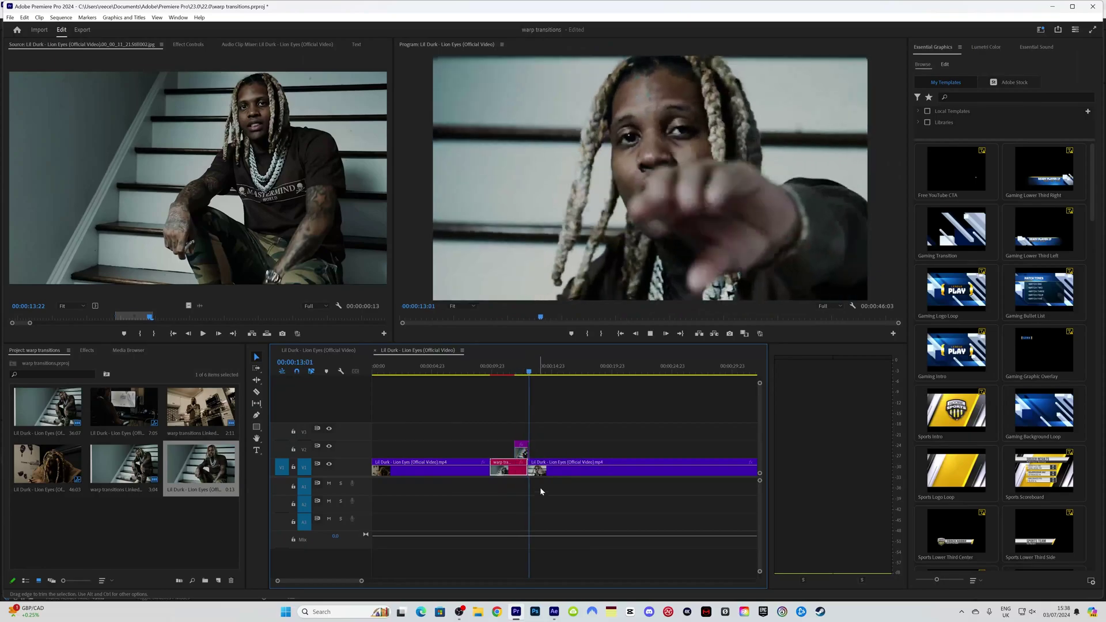
left_click_drag(524, 372, 517, 372)
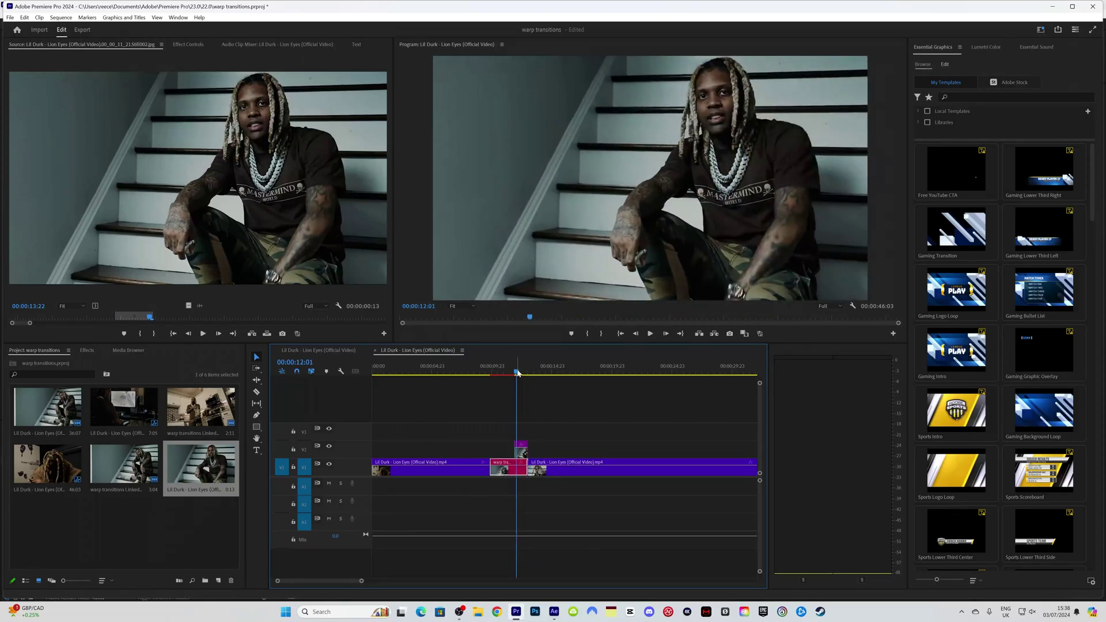
- Replace the still on V2 with an After Effects composition, and play it back in After Effects
left_click(523, 454)
right_click(523, 458)
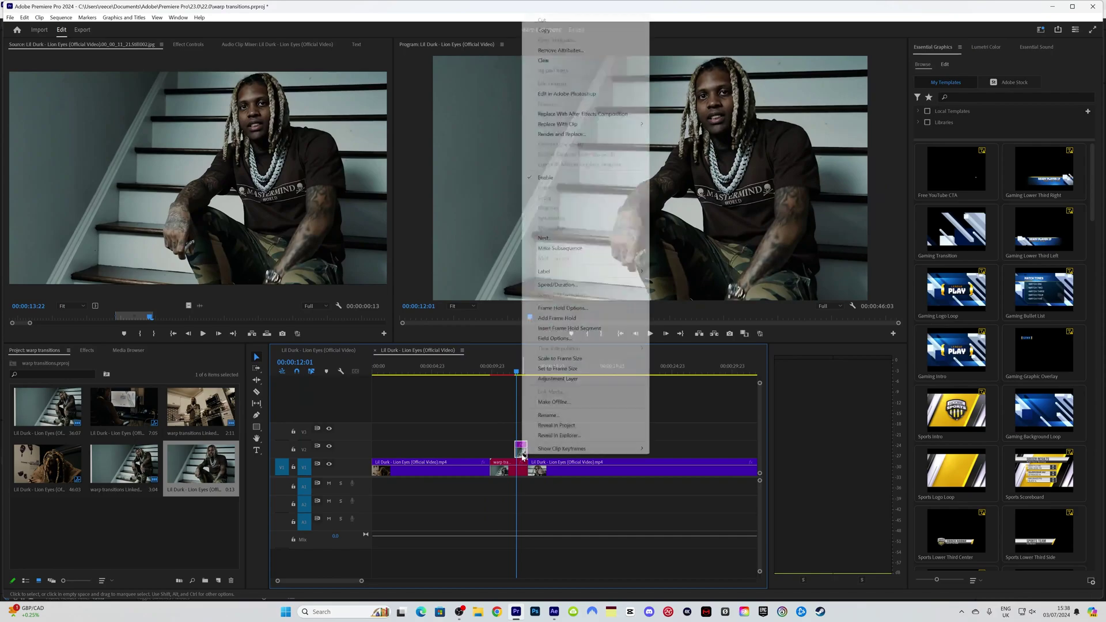
left_click(581, 114)
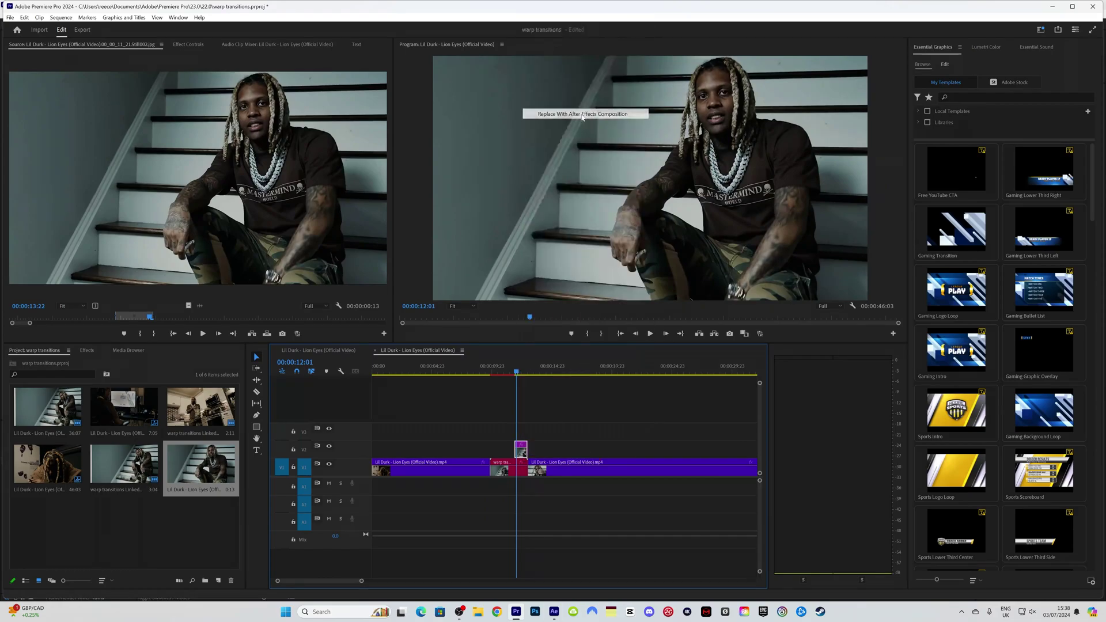
left_click(553, 613)
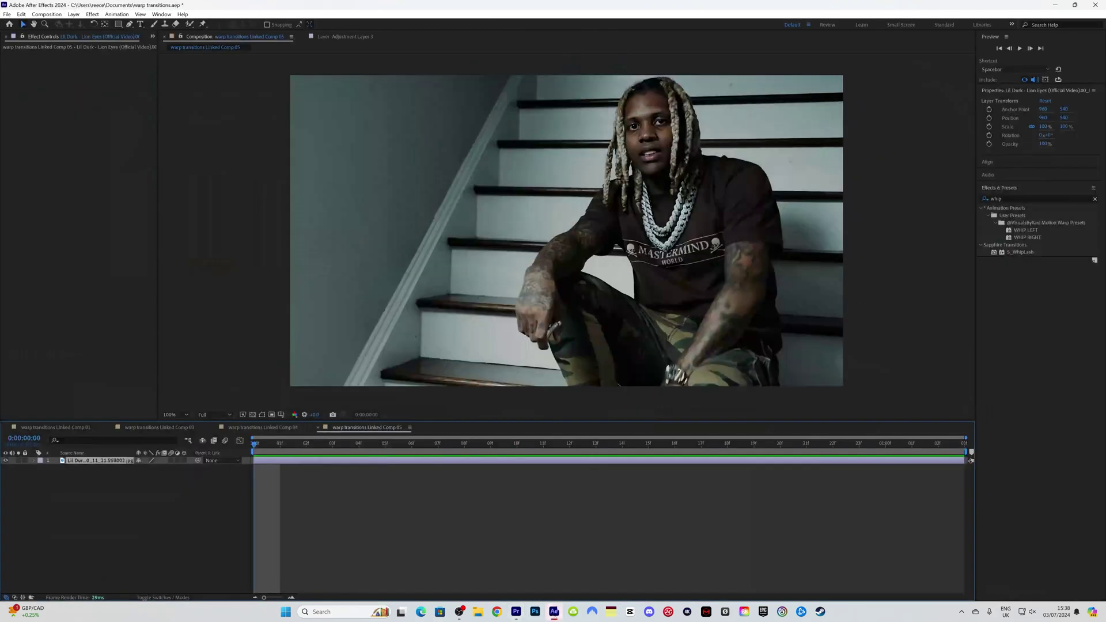
left_click(354, 430)
key("space")
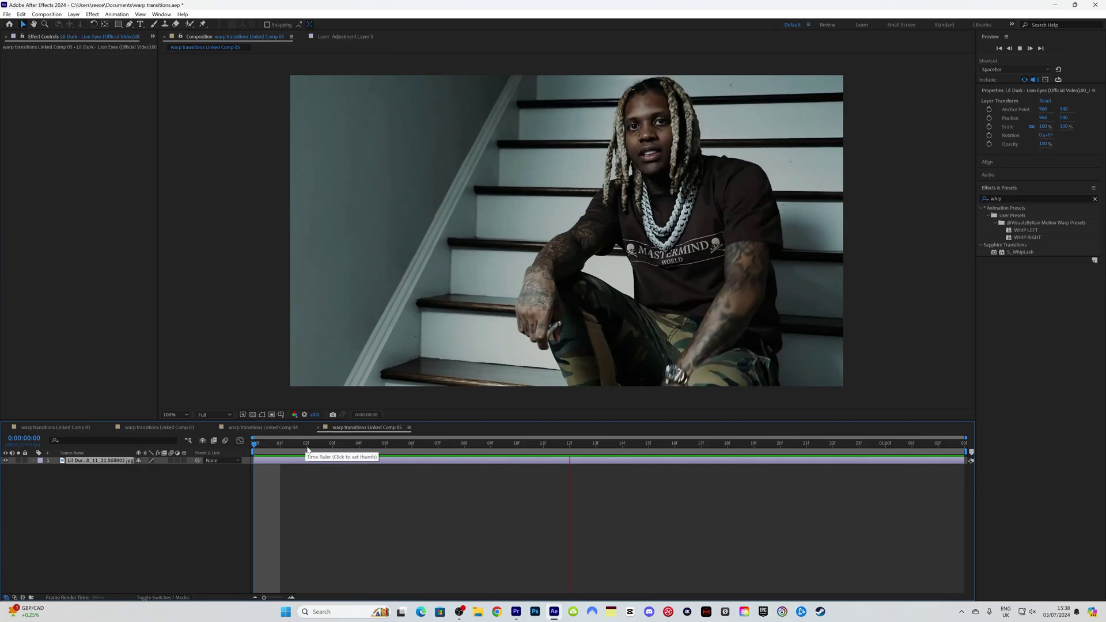
- Mark the whole still frame as foreground with the Roto Brush in the layer view, then return to the composition
double_click(344, 461)
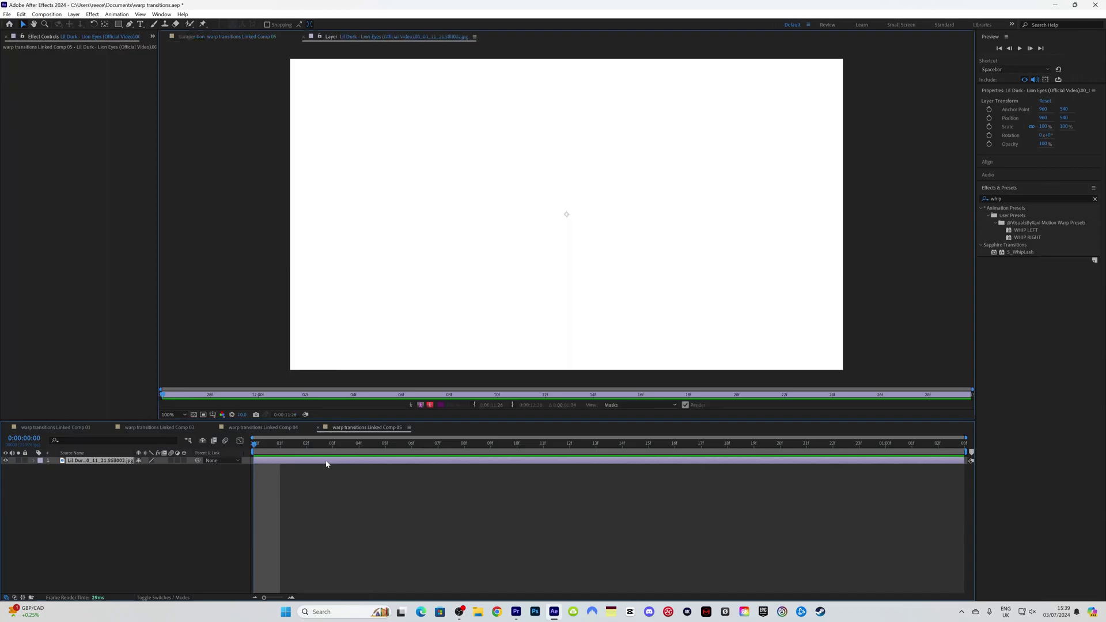
left_click(190, 25)
left_click_drag(292, 62, 832, 361)
left_click(344, 38)
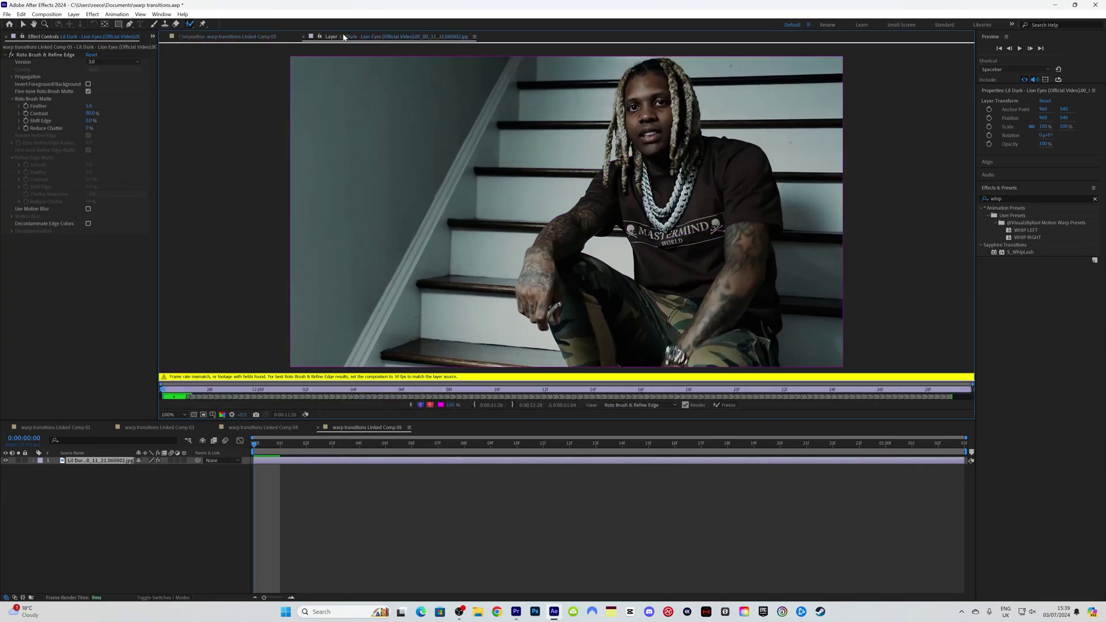
left_click(242, 37)
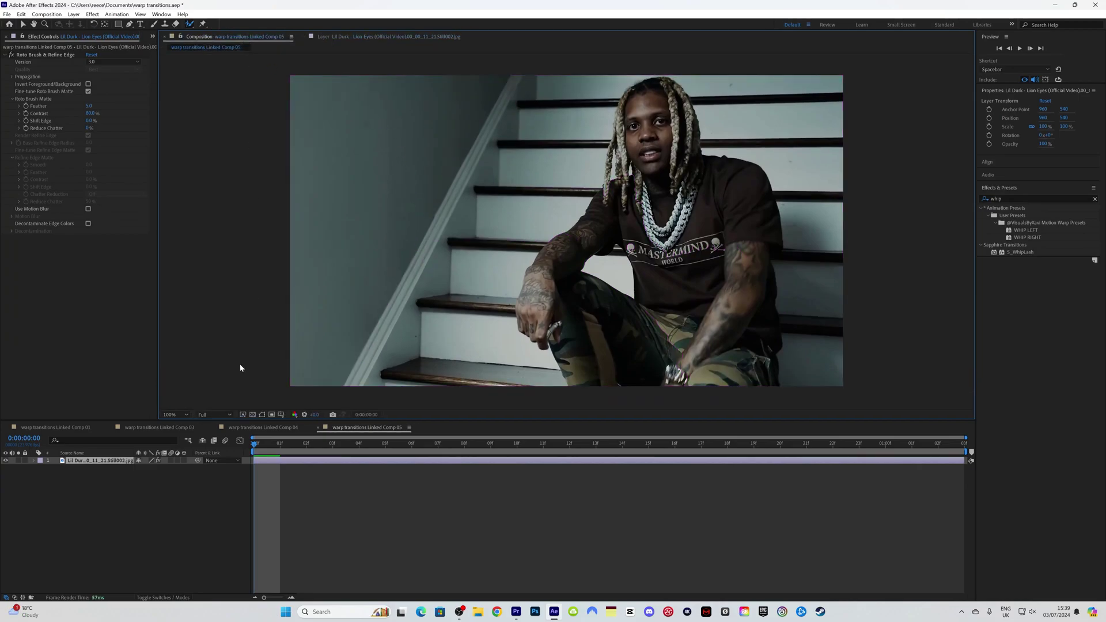
- Set starting Position, Scale and Rotation keyframes on the still layer at frame 0
left_click(290, 463)
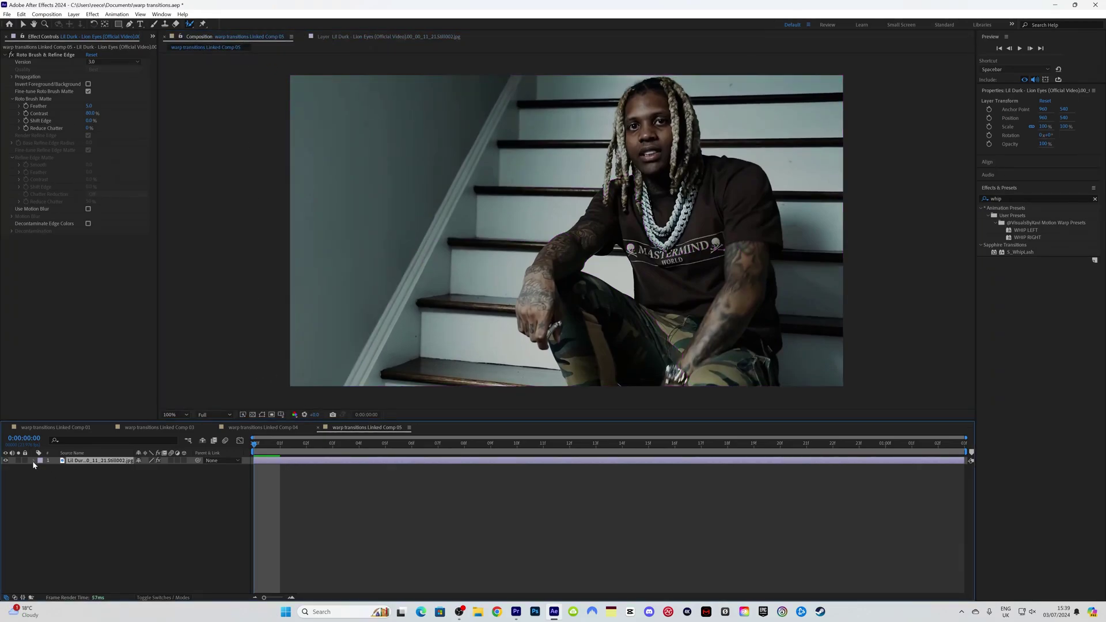
left_click(33, 461)
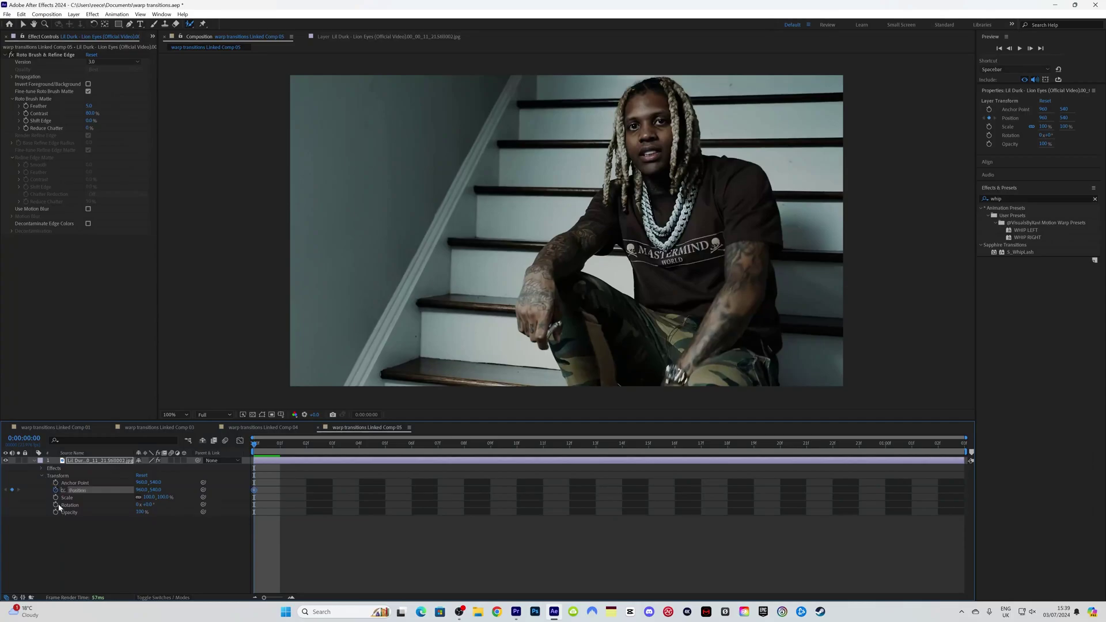
left_click(56, 497)
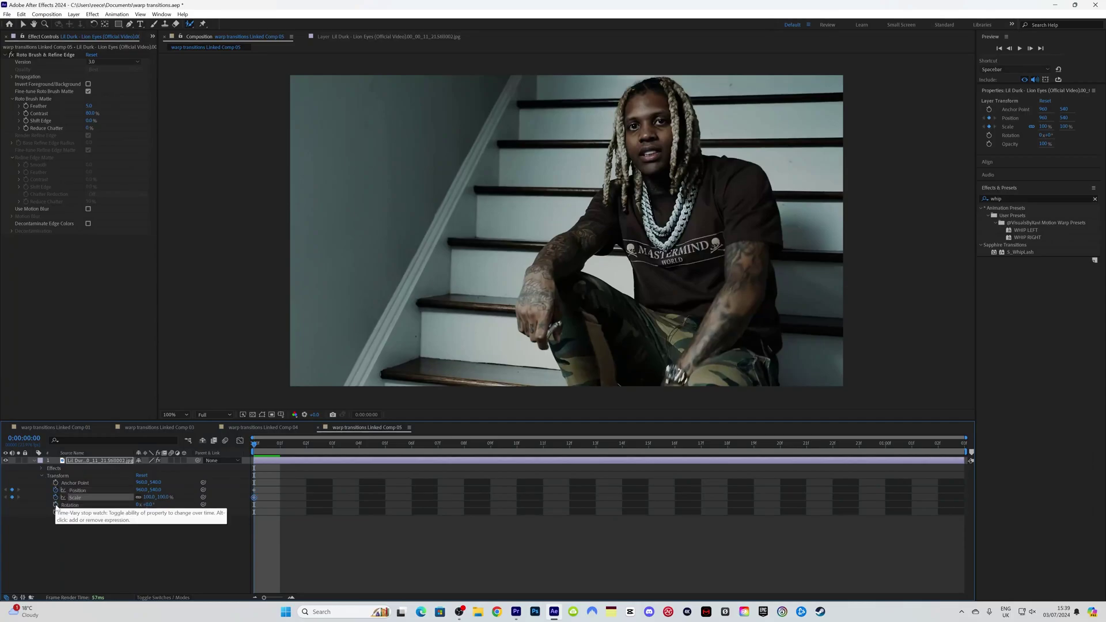
left_click(56, 505)
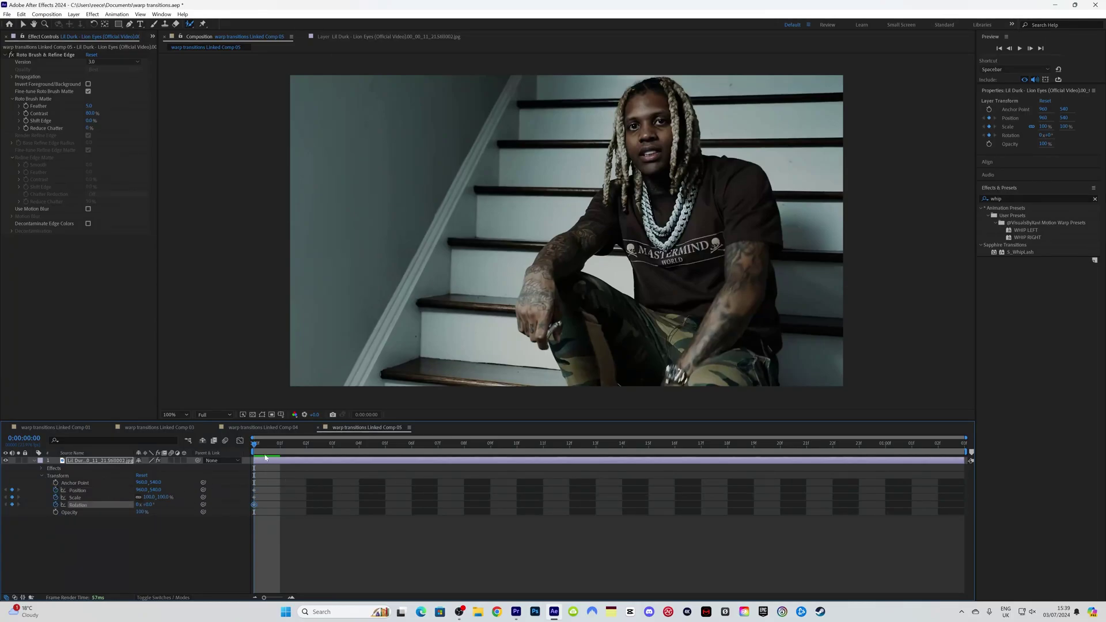
- At frame 12, rotate the still layer to about 20° and move it horizontally out of frame, then preview from the start
left_click_drag(256, 445, 569, 447)
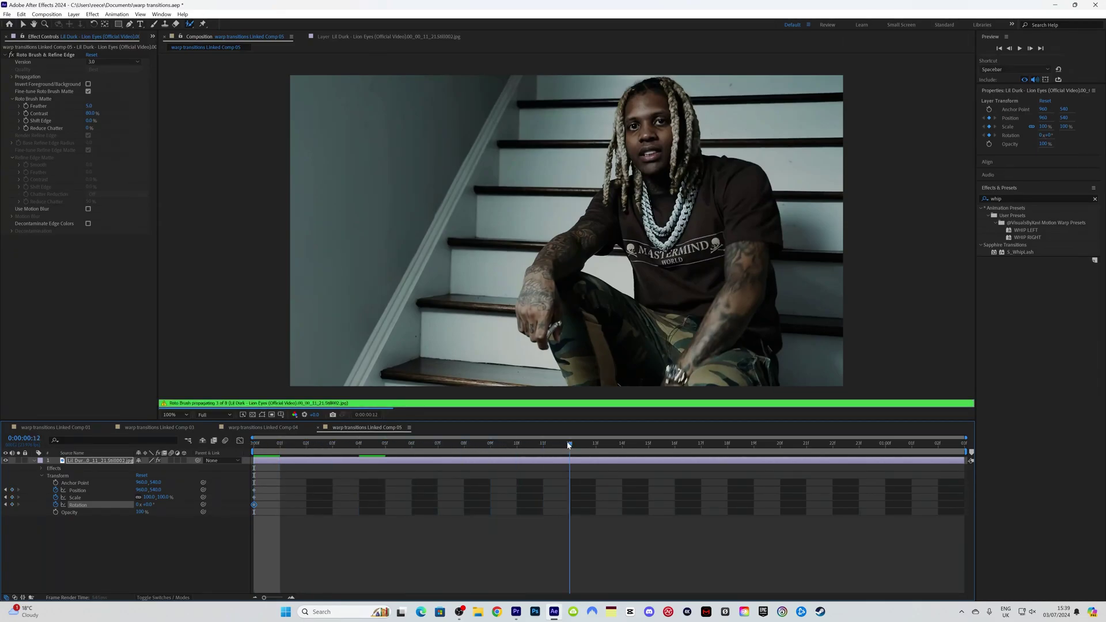
left_click_drag(147, 505, 157, 505)
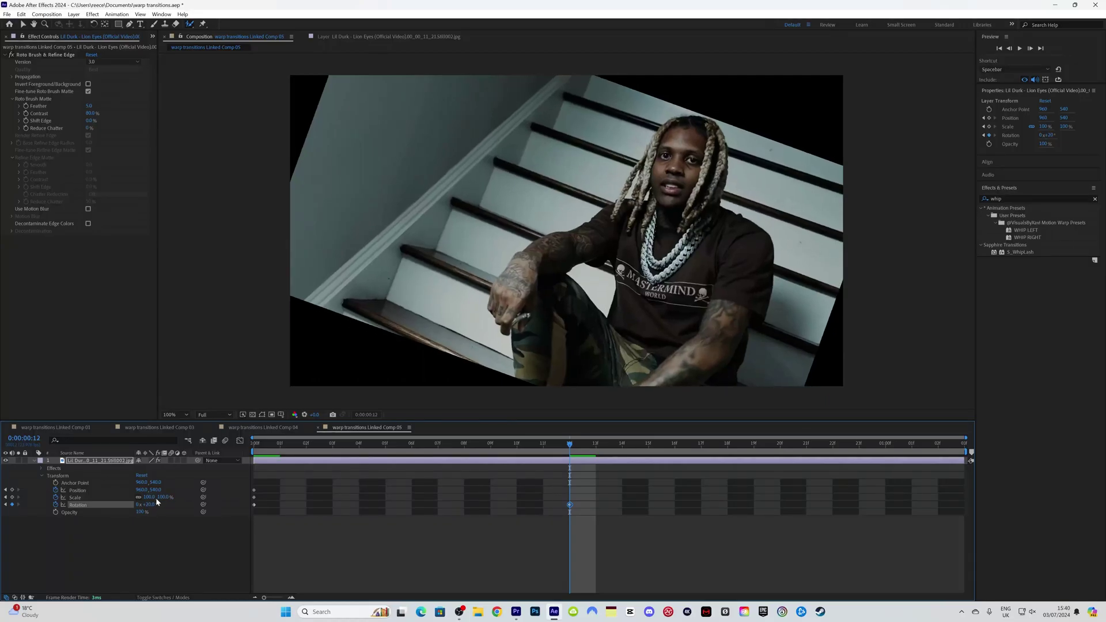
left_click_drag(155, 490, 769, 508)
left_click_drag(444, 448, 244, 446)
key("space")
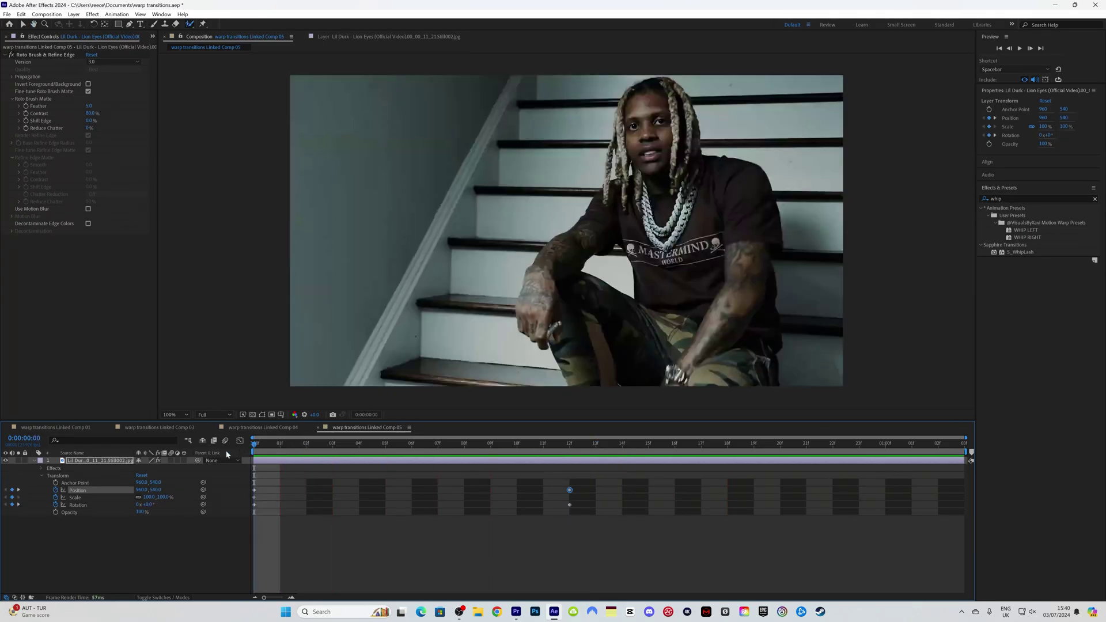
key("space")
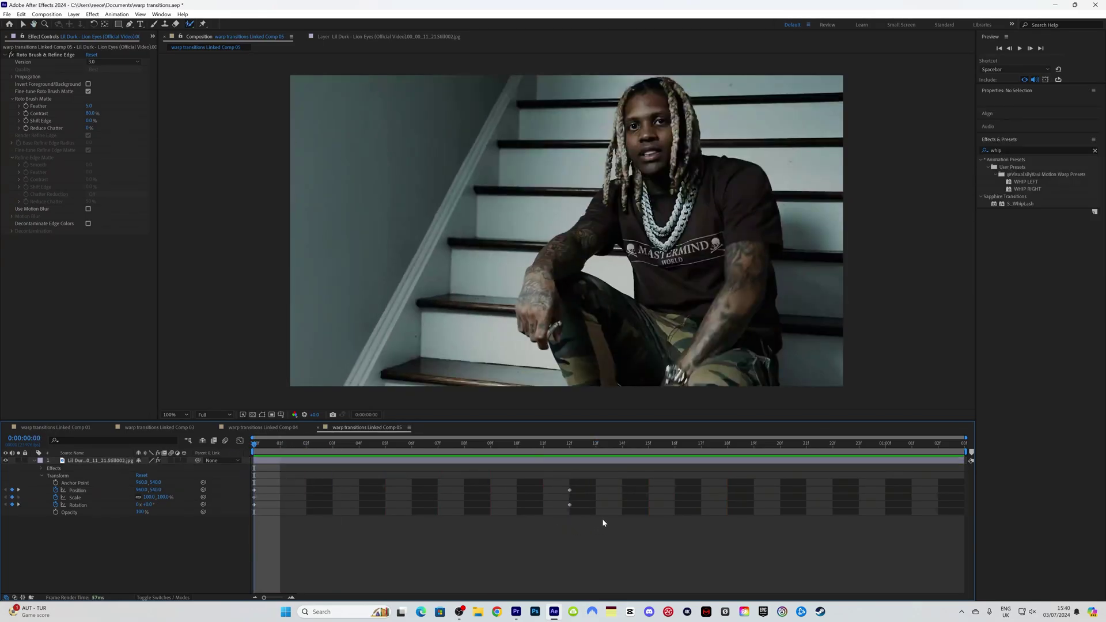
- Apply Easy Ease to all of the still layer's keyframes and preview the motion
left_click_drag(604, 521, 243, 474)
key("F9")
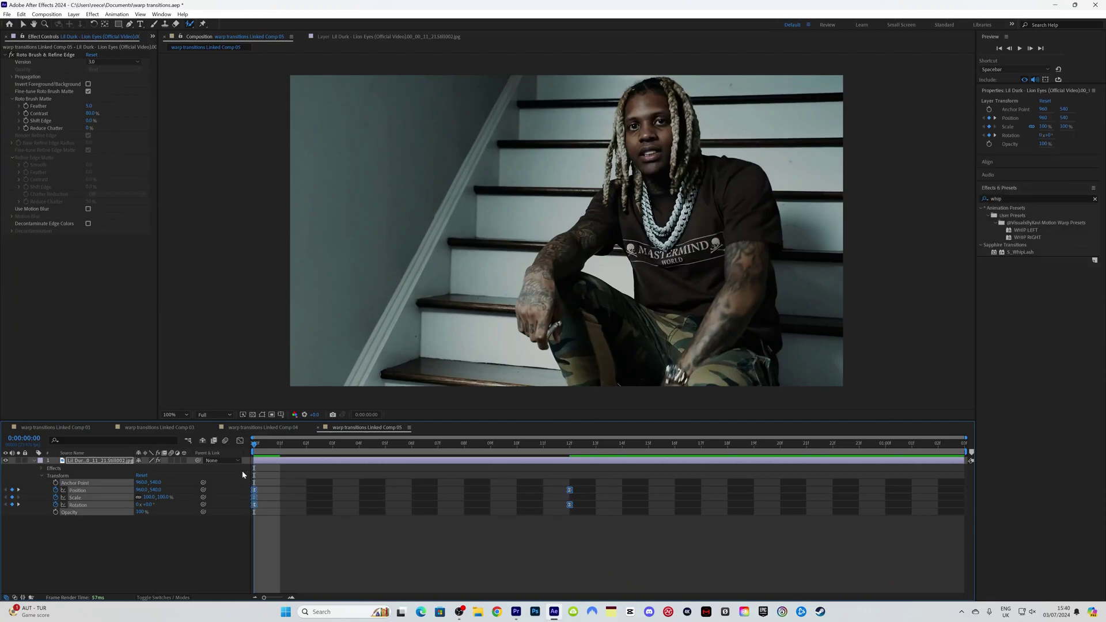
key("space")
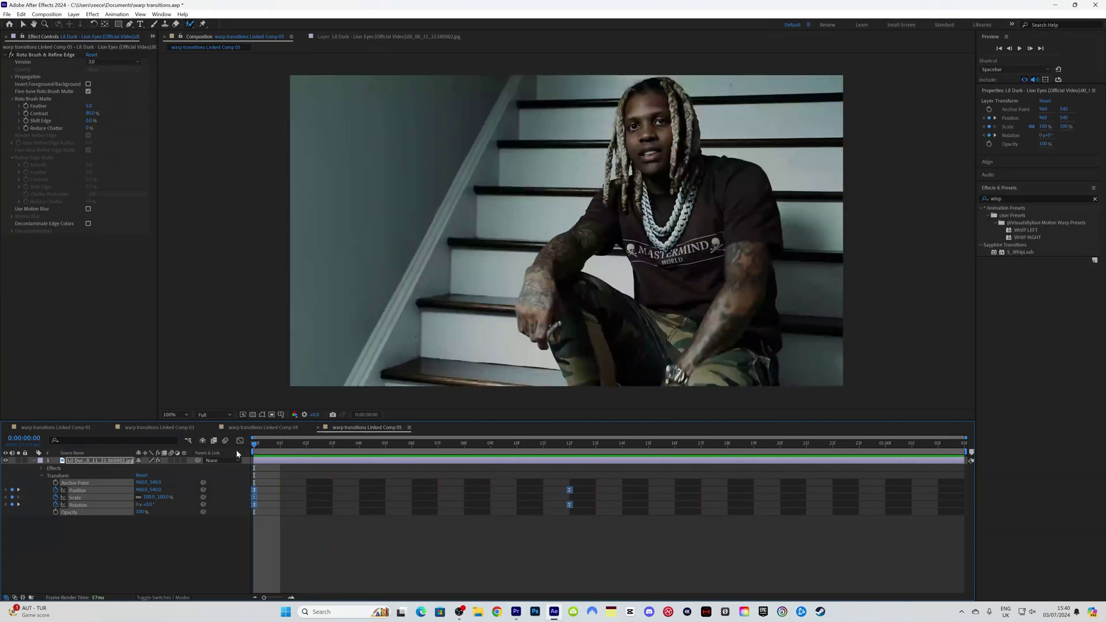
key("space")
left_click(239, 447)
key("space")
key("space")
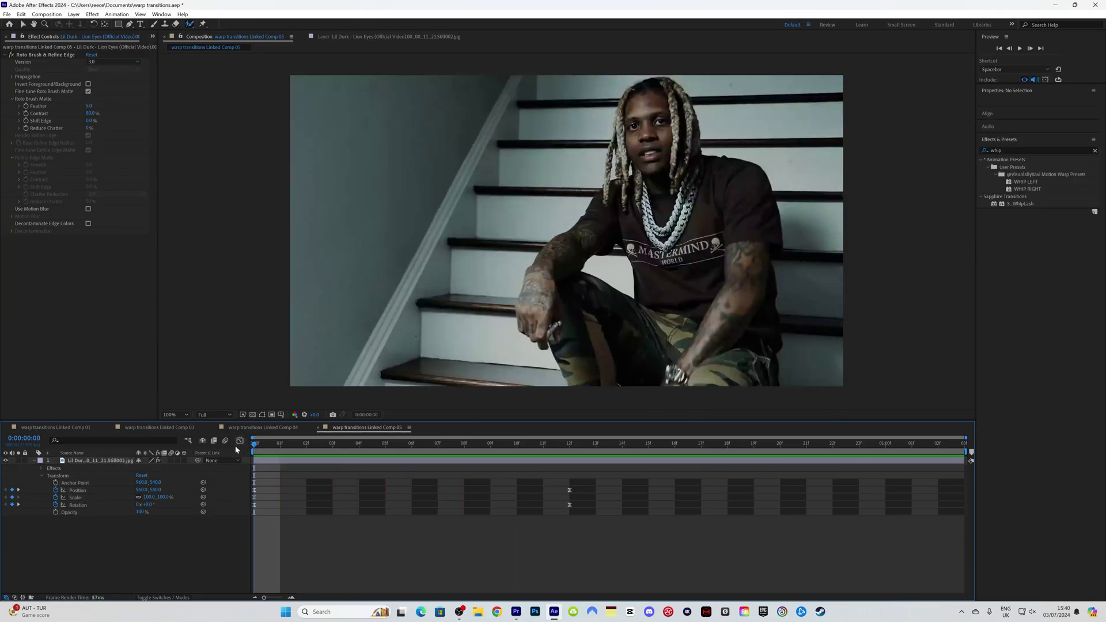
- Enable motion blur on the still layer and reshape its keyframes' speed curves into a sharp peak at about frame 6
left_click(171, 460)
left_click_drag(590, 517, 249, 472)
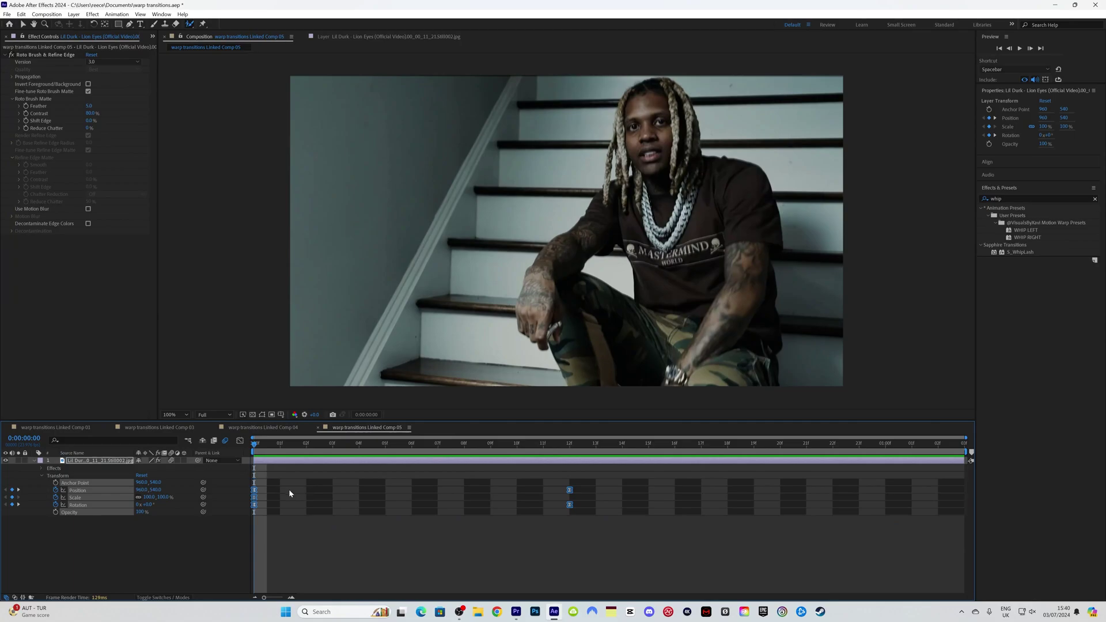
left_click(240, 441)
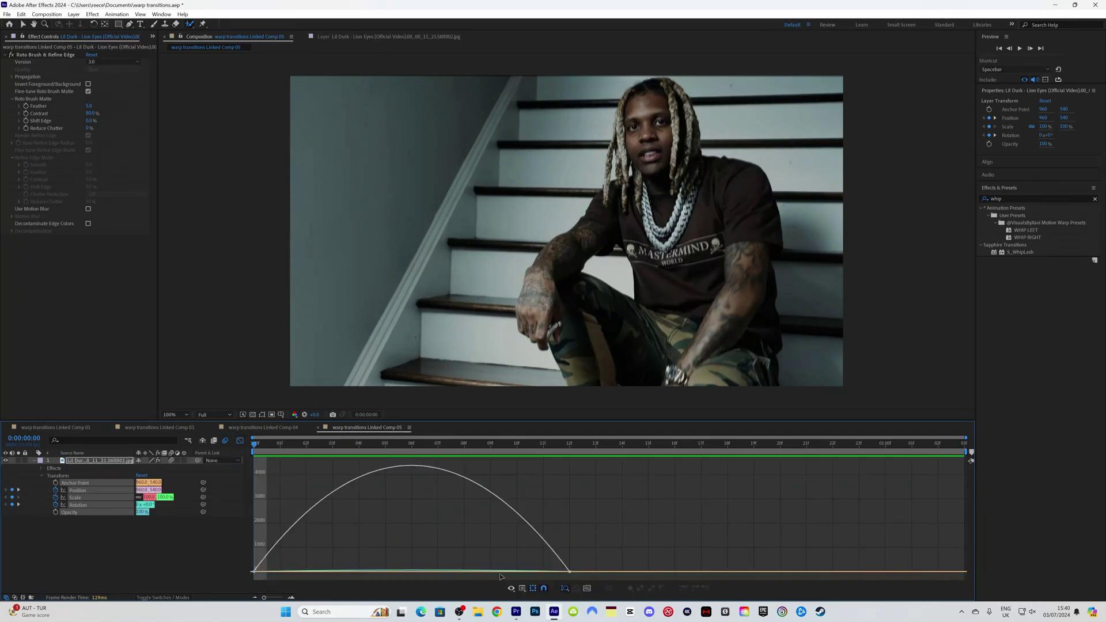
left_click(570, 573)
left_click_drag(514, 574, 413, 573)
left_click_drag(306, 574, 412, 574)
key("space")
- Play back the still layer's finished slide-out animation and return the playhead to frame 0
key("space")
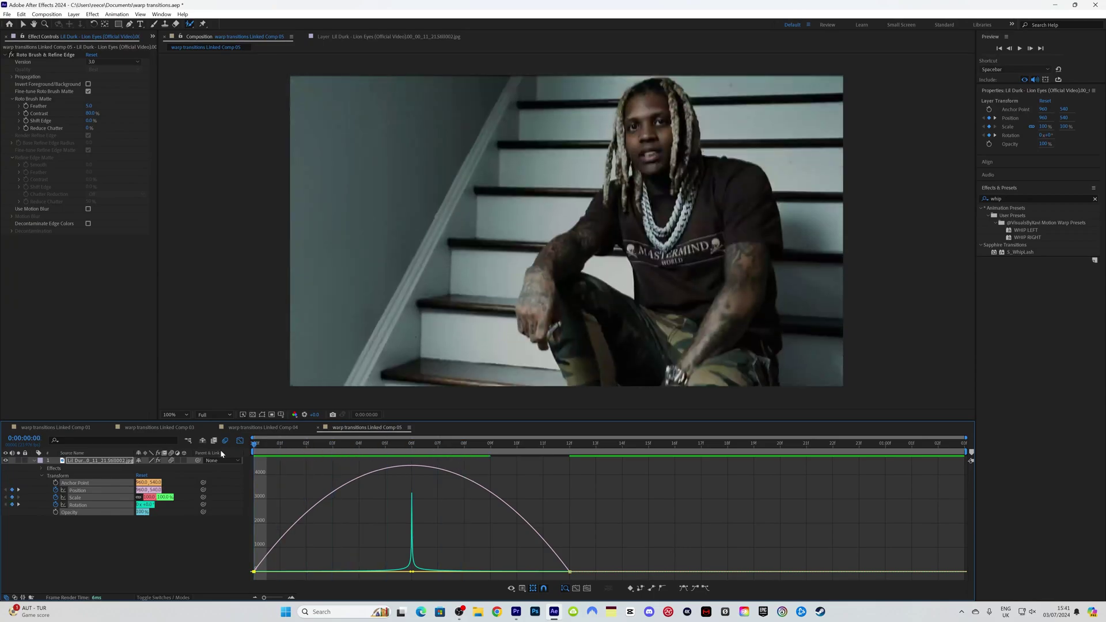
key("space")
key("space")
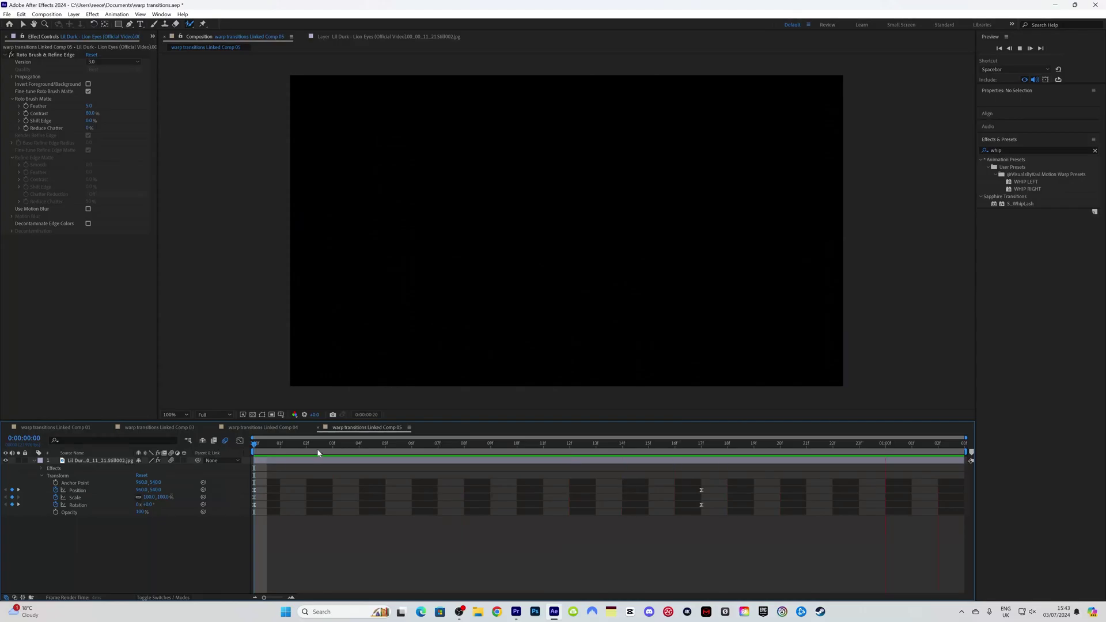
key("space")
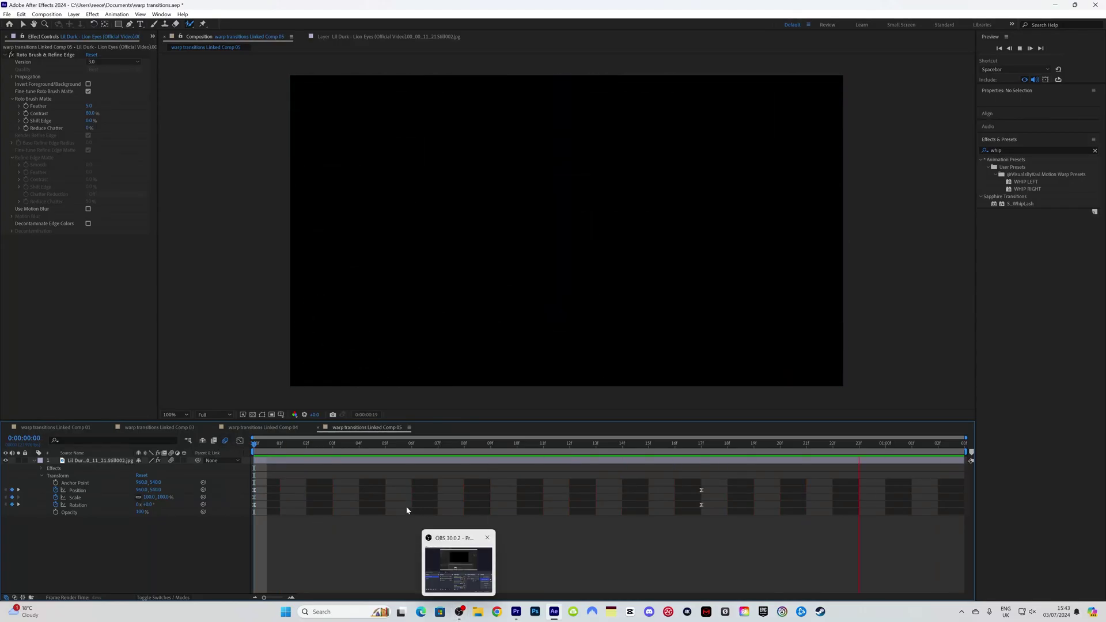
key("space")
left_click_drag(384, 446, 240, 453)
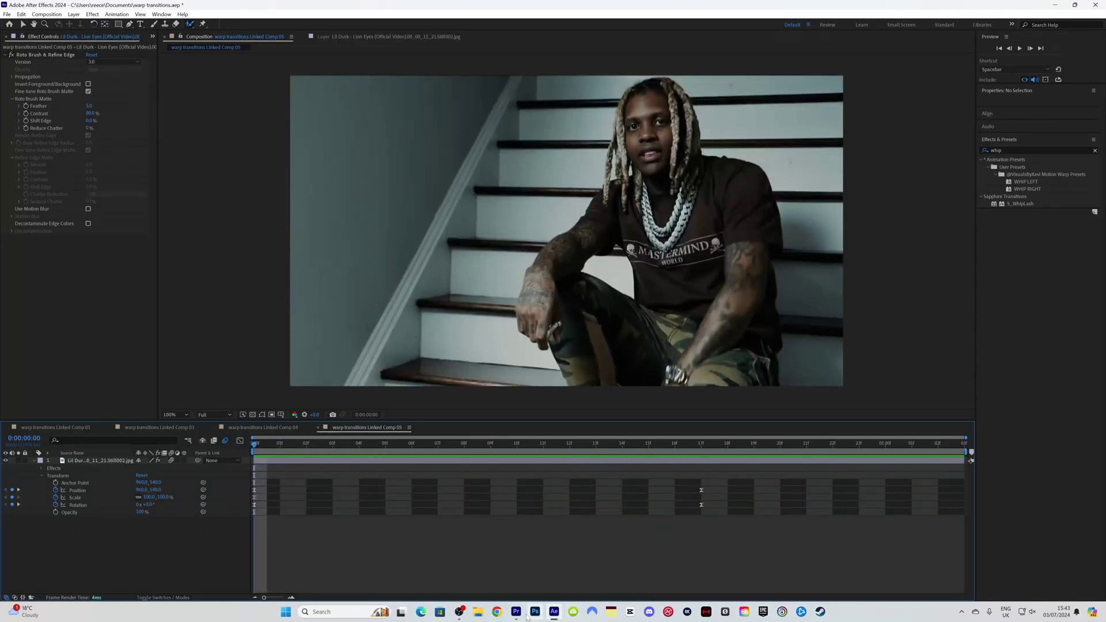
- Switch to Premiere Pro, play the linked-comp transition on the sequence, and scrub through the overlap to find where the second clip starts
left_click(525, 614)
left_click(490, 372)
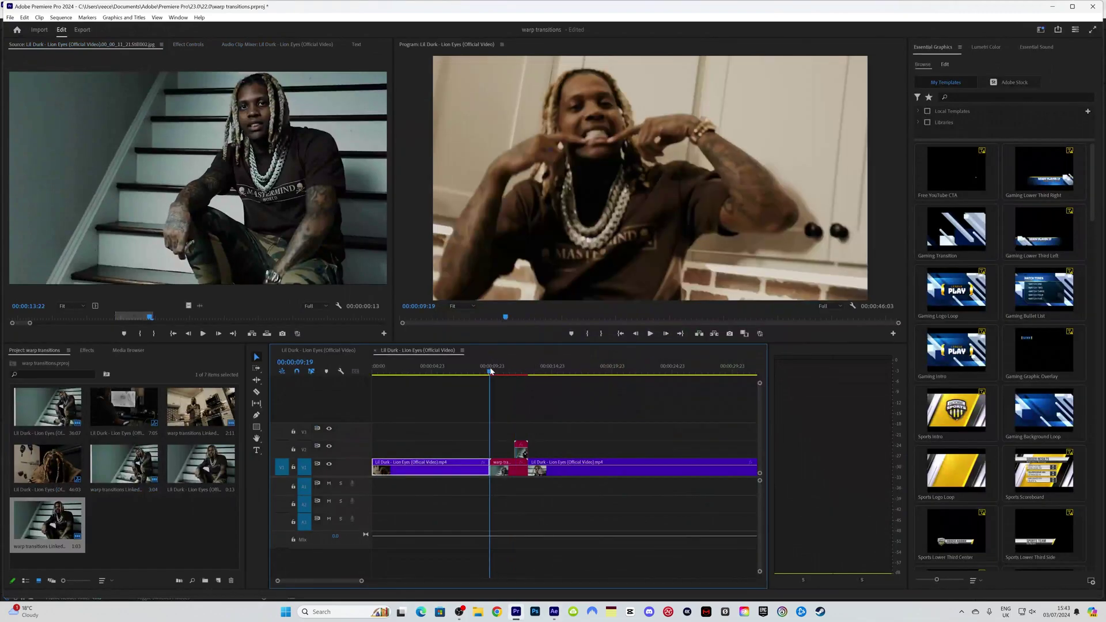
key("space")
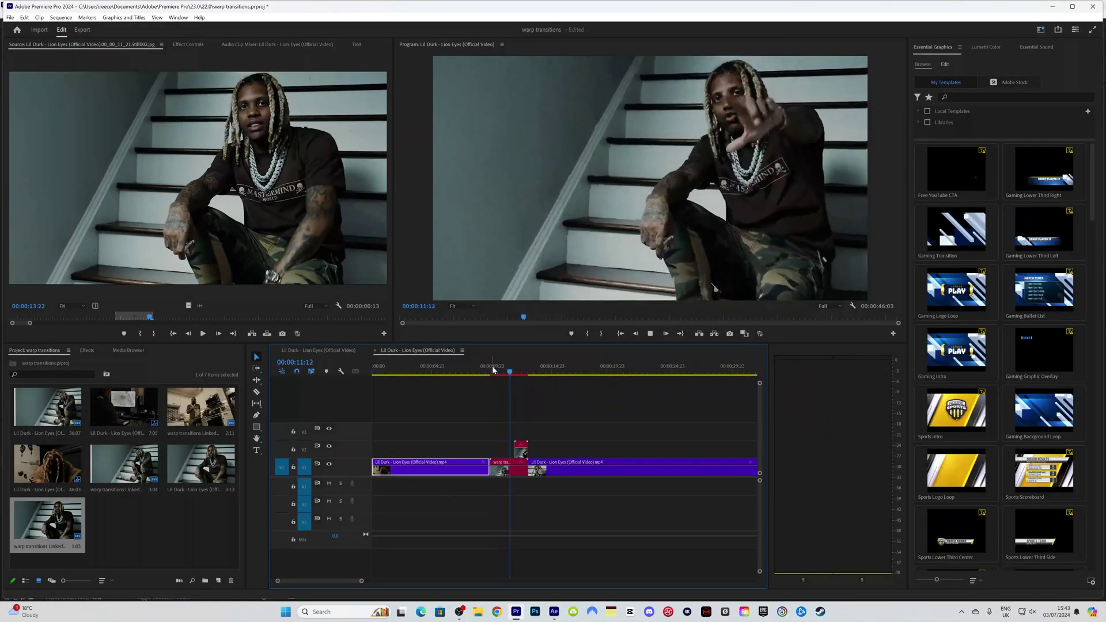
left_click(492, 371)
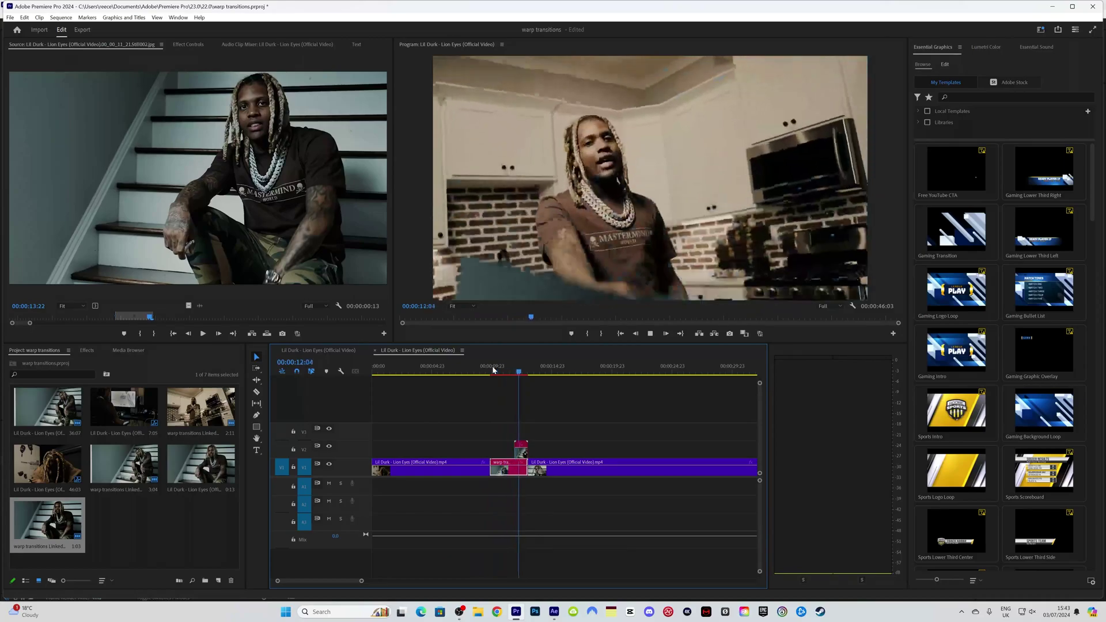
left_click(491, 365)
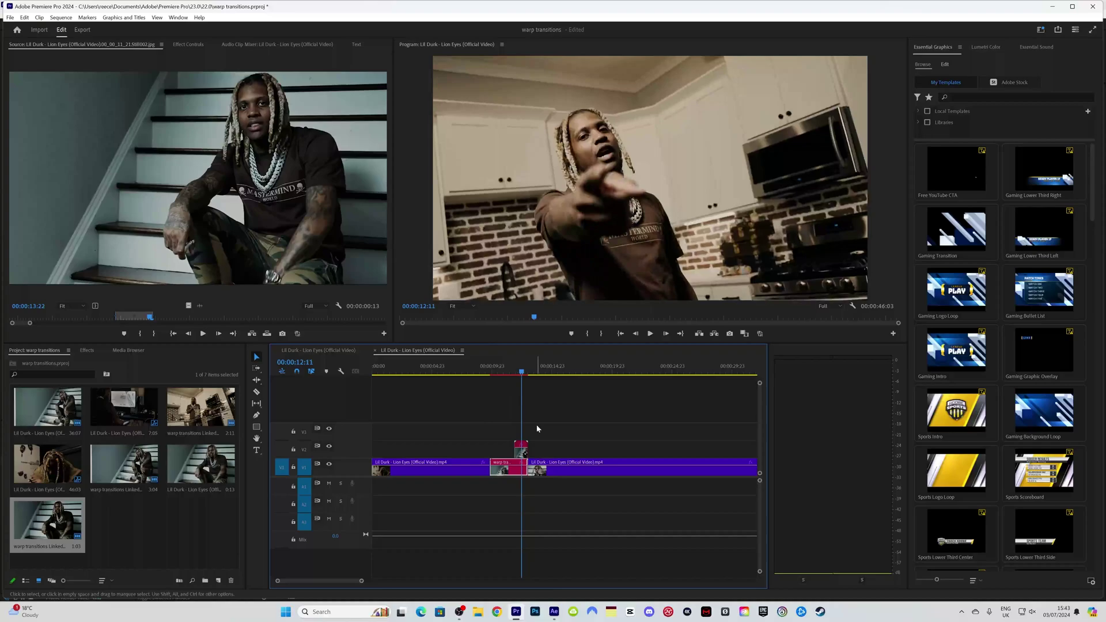
left_click_drag(361, 581, 344, 581)
left_click_drag(539, 369, 567, 373)
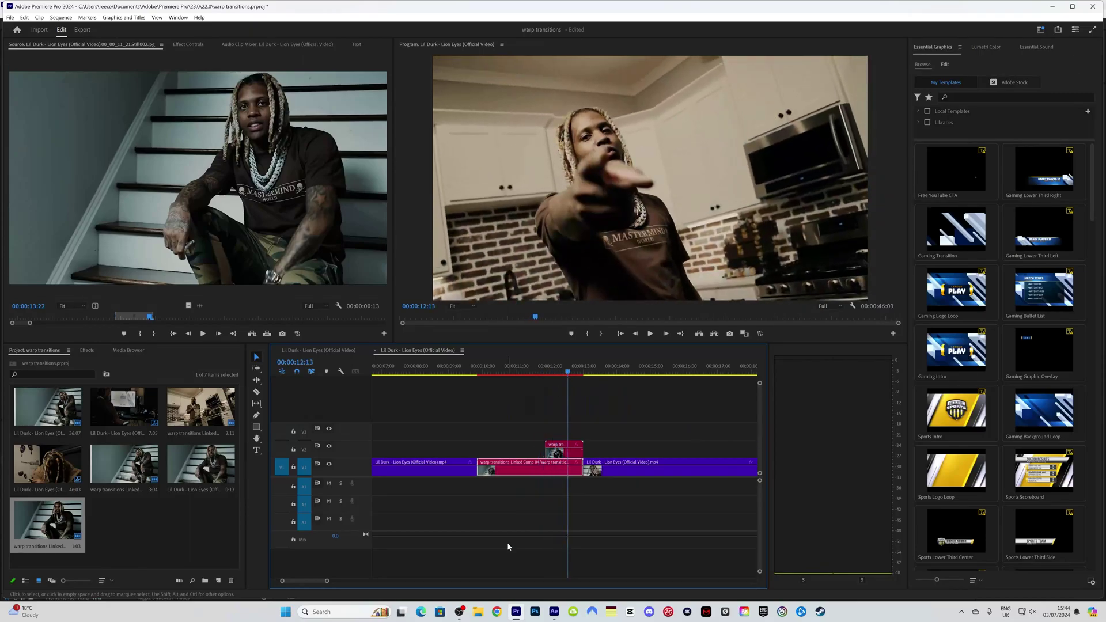
- Switch to After Effects, open warp transitions Linked Comp 04, and split its video layer at 0:00:02:02
mouse_move(554, 615)
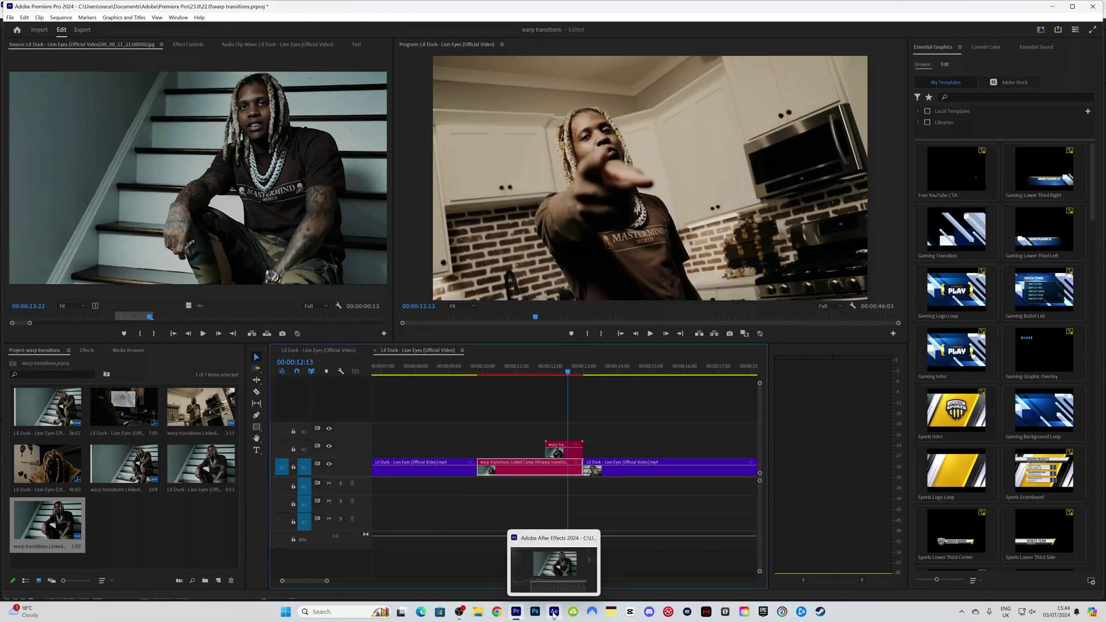
left_click(554, 611)
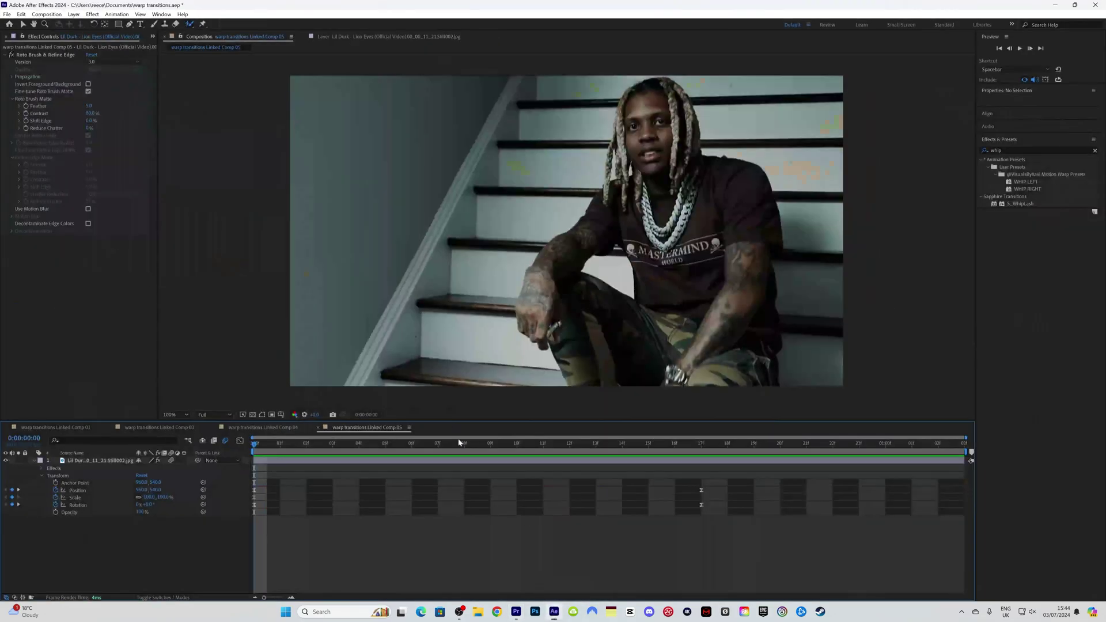
left_click(271, 427)
left_click_drag(423, 445, 721, 443)
left_click(708, 467)
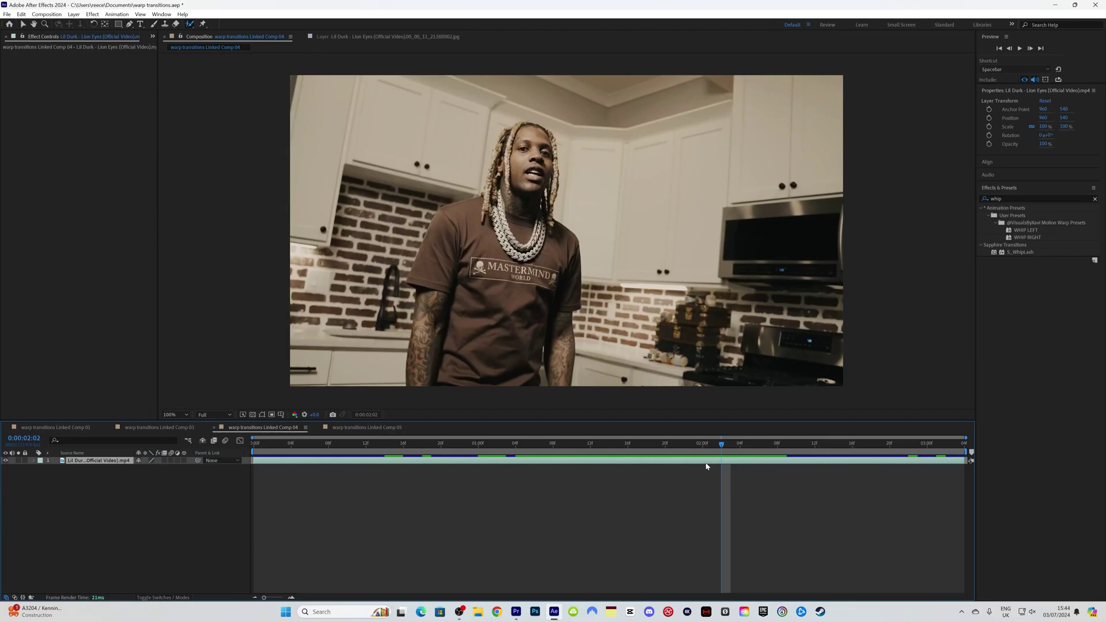
key("ctrl+shift+d")
- Isolate the performer in the split clip with the Roto Brush and increase the matte's feather
double_click(739, 463)
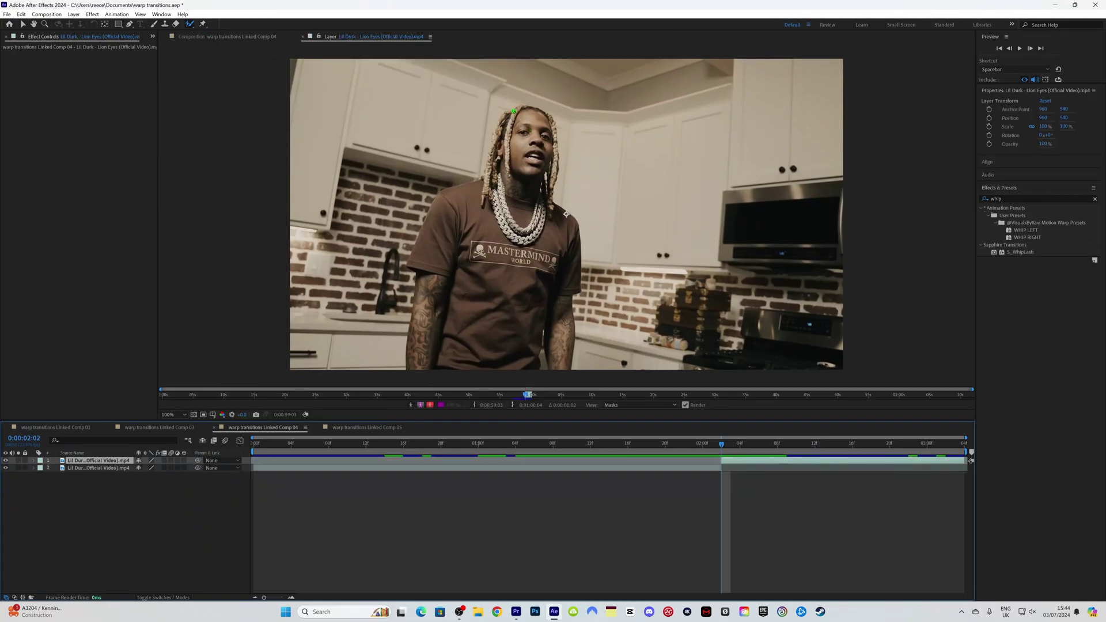
left_click_drag(526, 105, 489, 368)
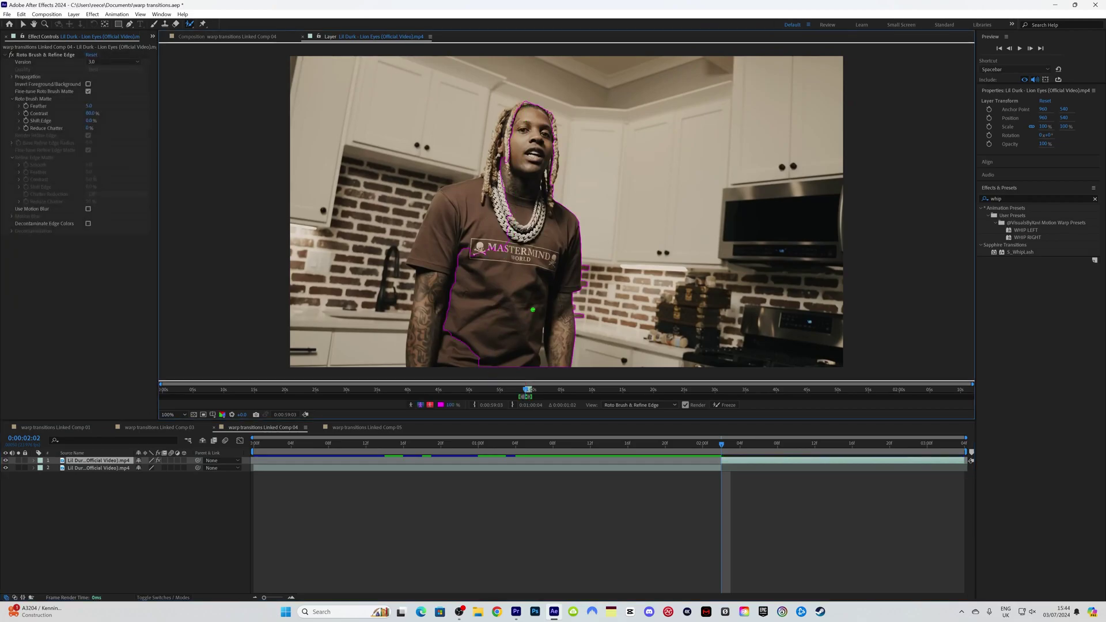
key("comma")
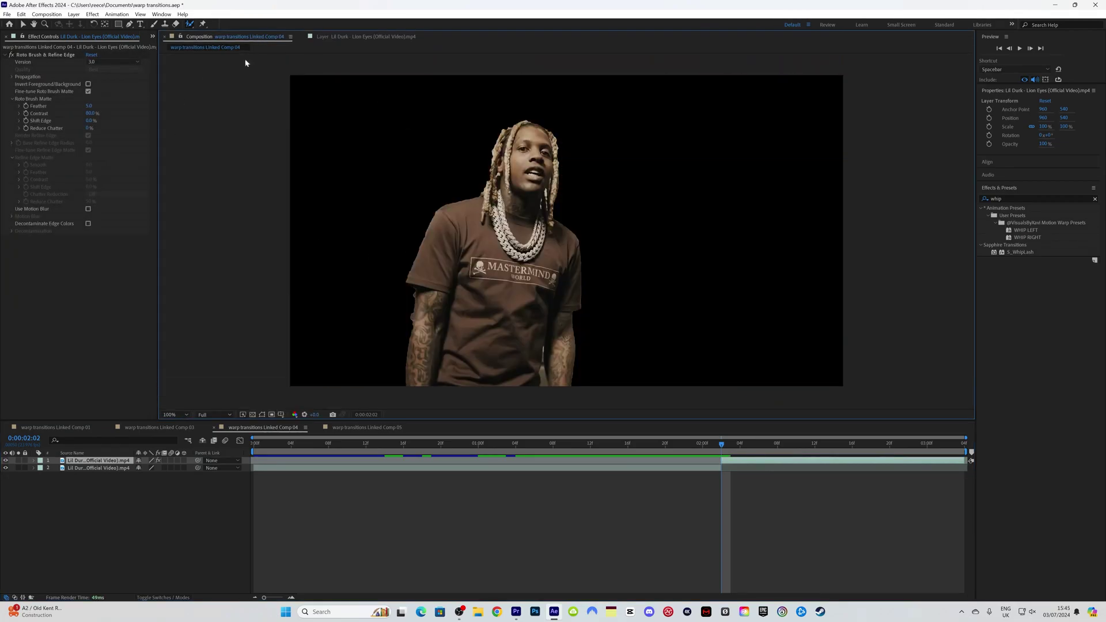
left_click_drag(89, 107, 125, 104)
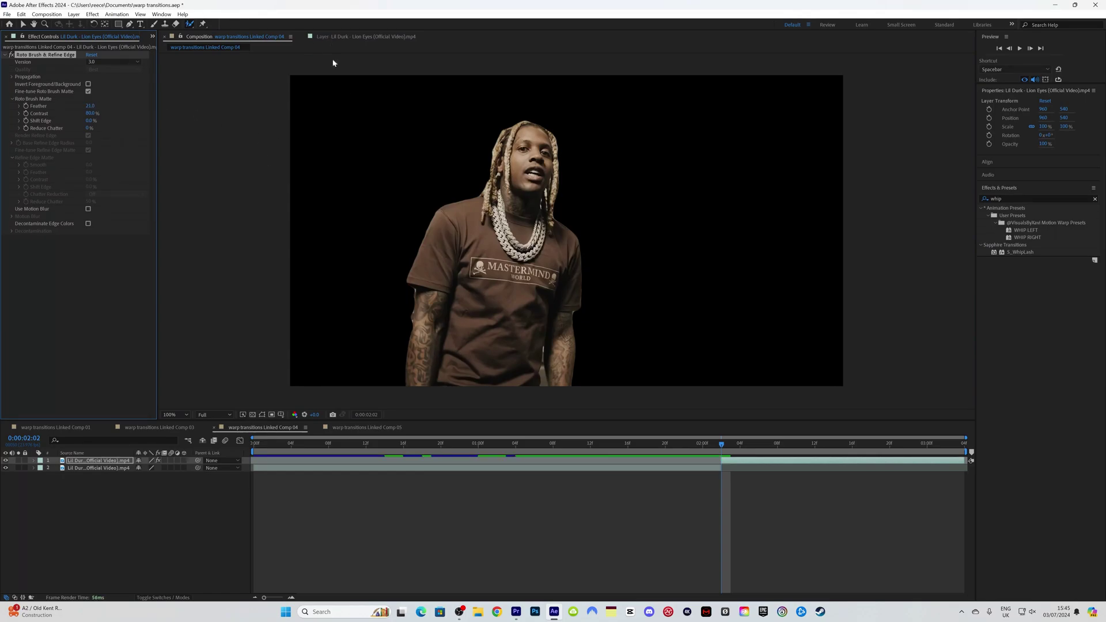
- Duplicate the rotoscoped layer and remove the Roto Brush & Refine Edge effect from the lower copy
left_click(733, 466)
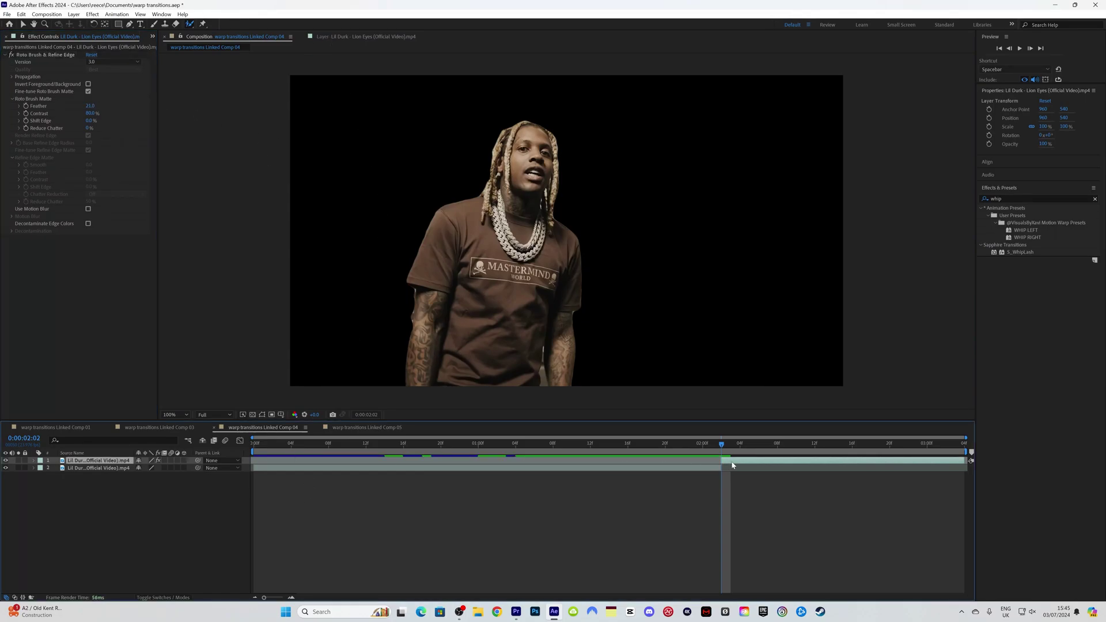
key("ctrl+d")
left_click(731, 469)
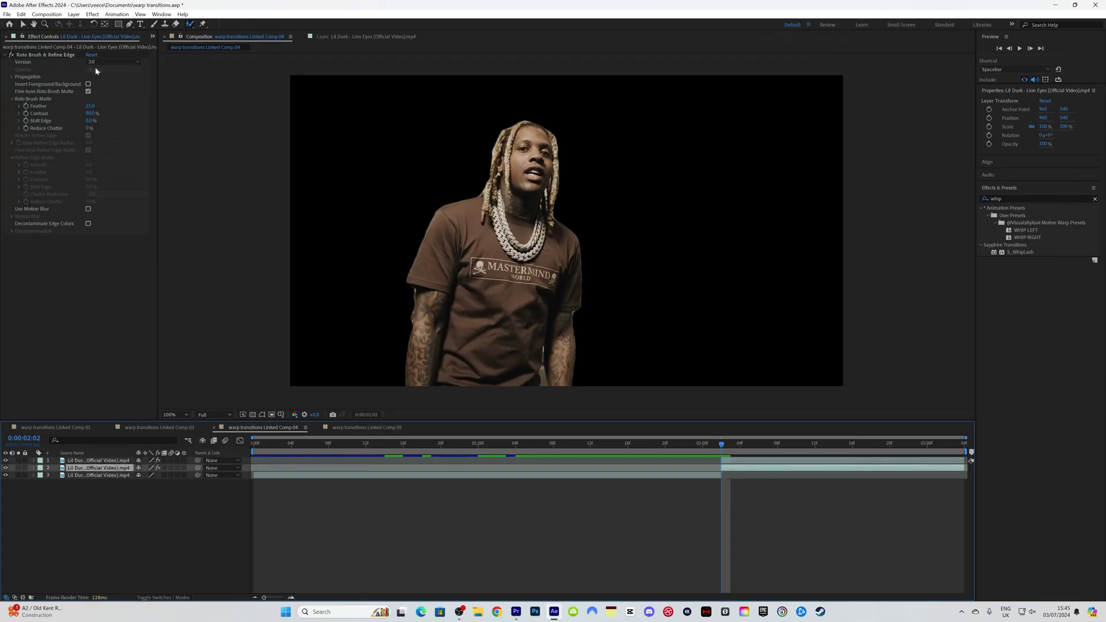
left_click(39, 56)
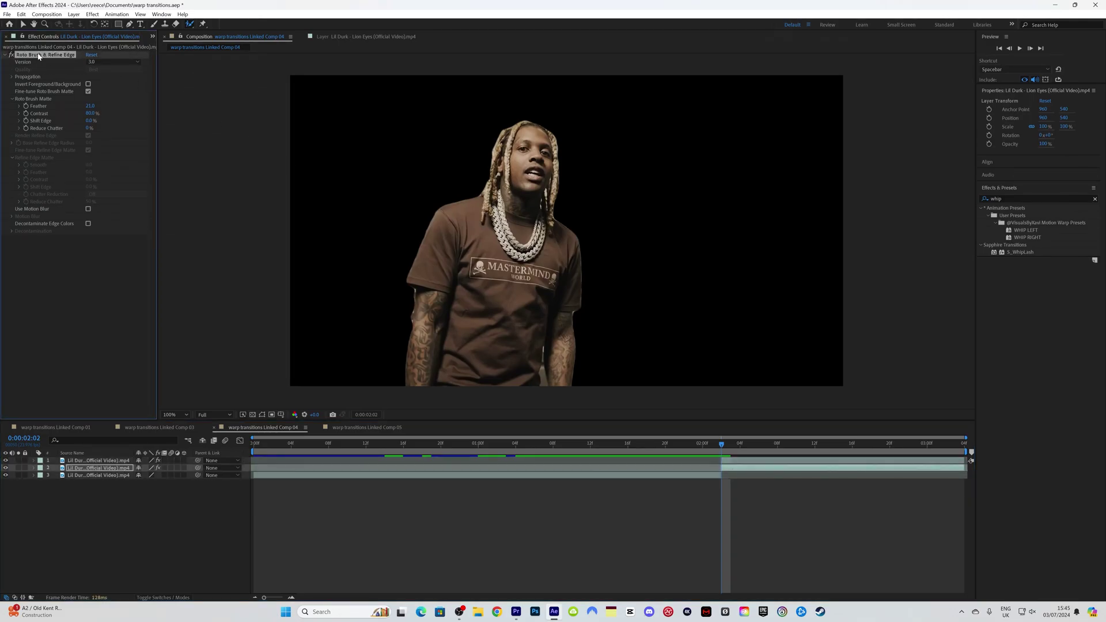
key("Delete")
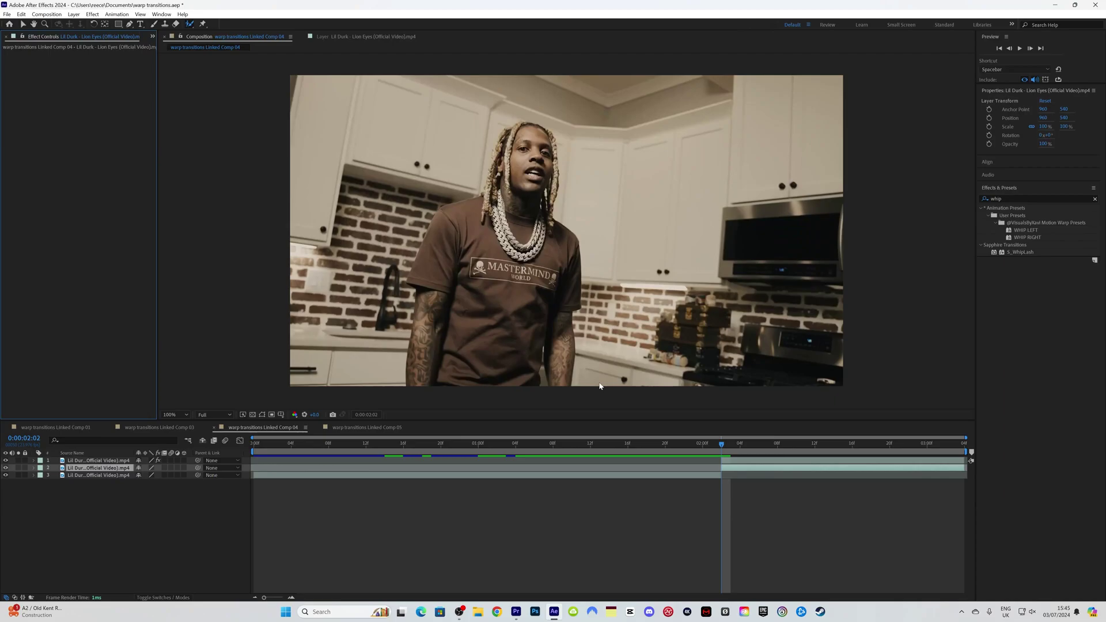
- Enable motion blur on the top cutout layer and set a position keyframe at 0:00:02:02
left_click(737, 464)
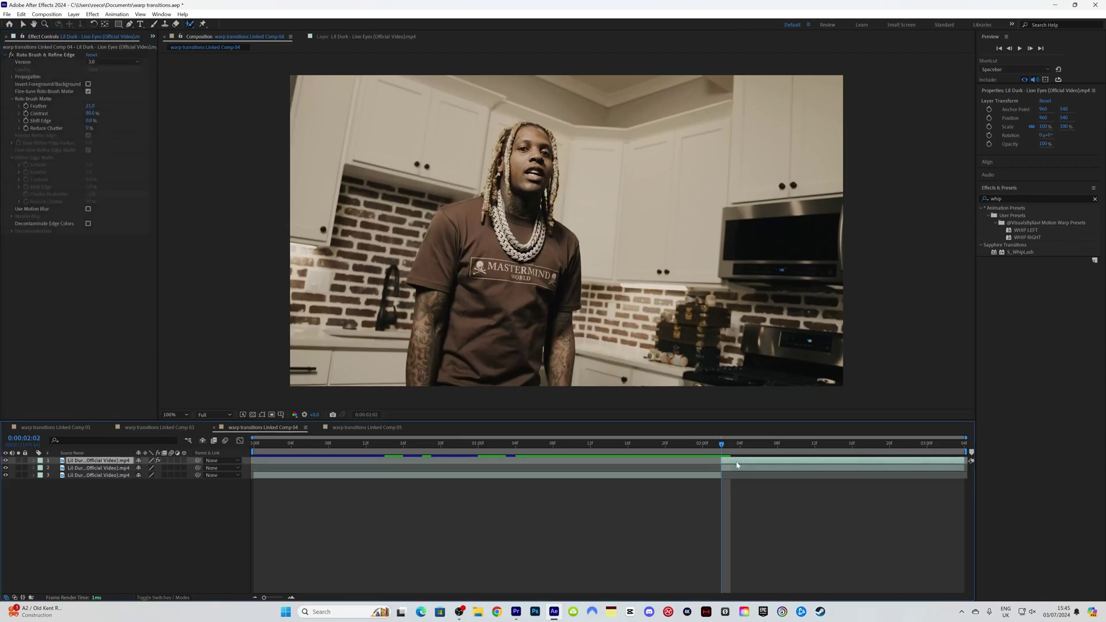
left_click(740, 467)
left_click(739, 463)
left_click(170, 461)
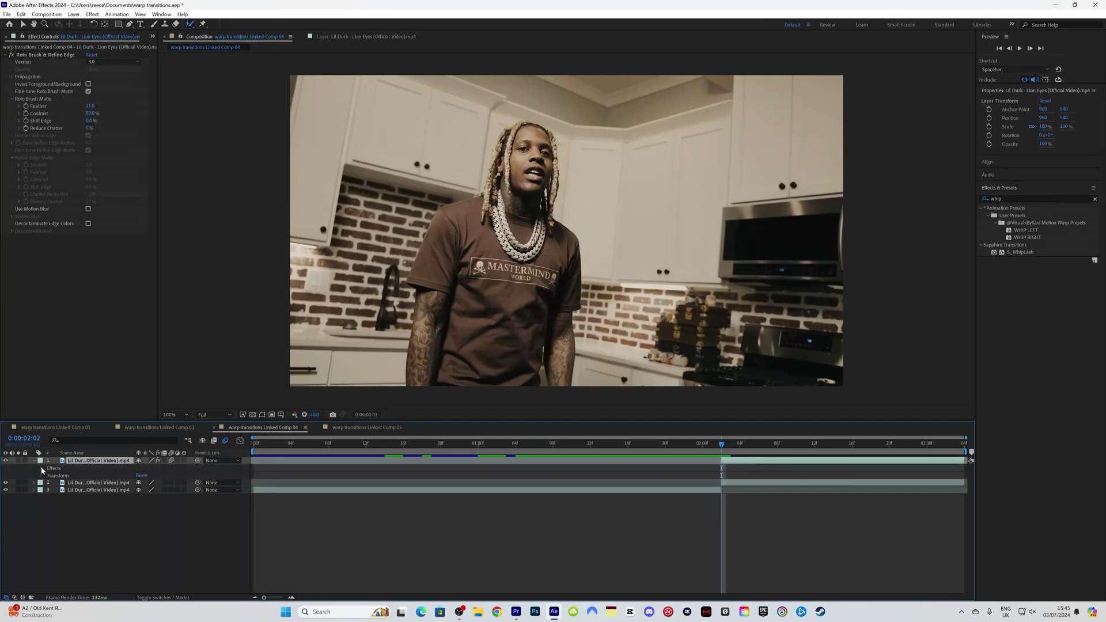
left_click(42, 469)
left_click(47, 484)
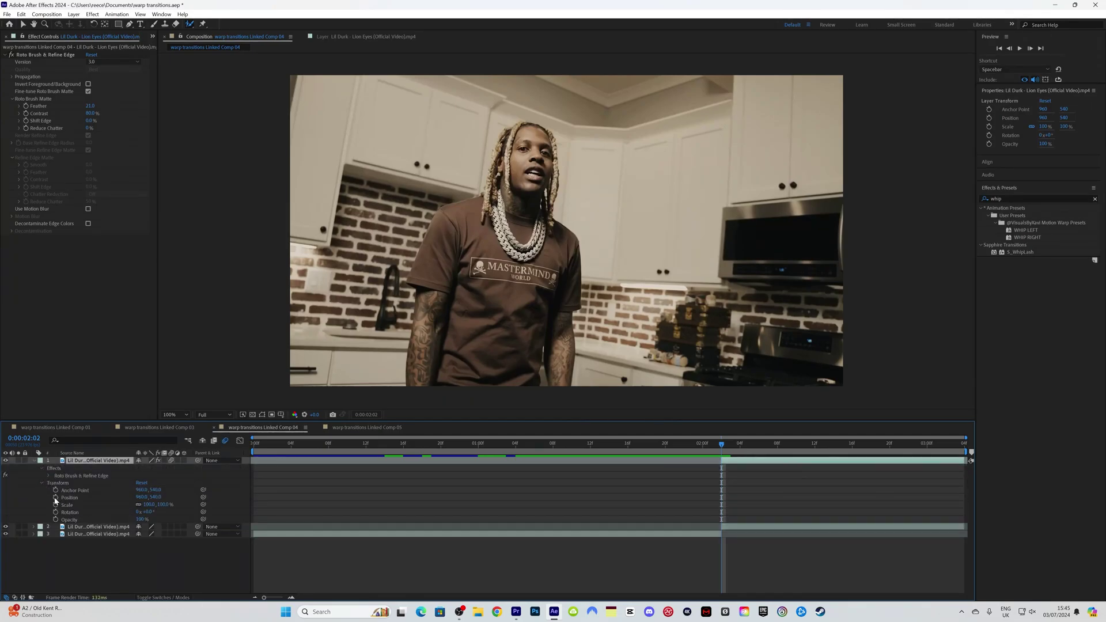
left_click(55, 498)
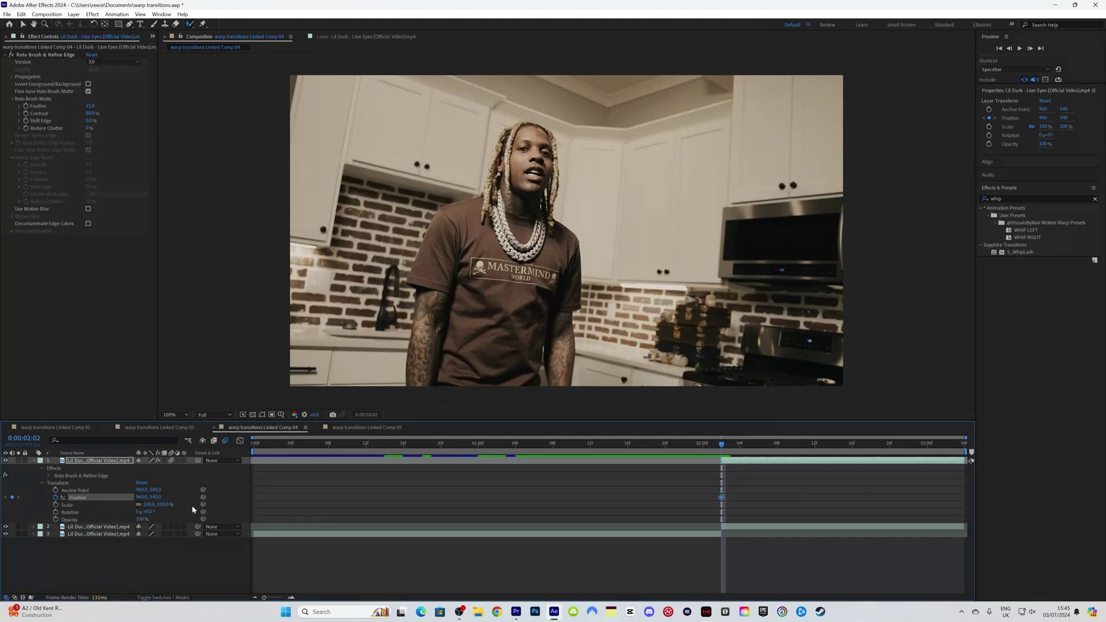
- Animate the cutout layer's position vertically out of frame and retime the starting keyframe to 0:00:02:08
left_click_drag(724, 449, 829, 448)
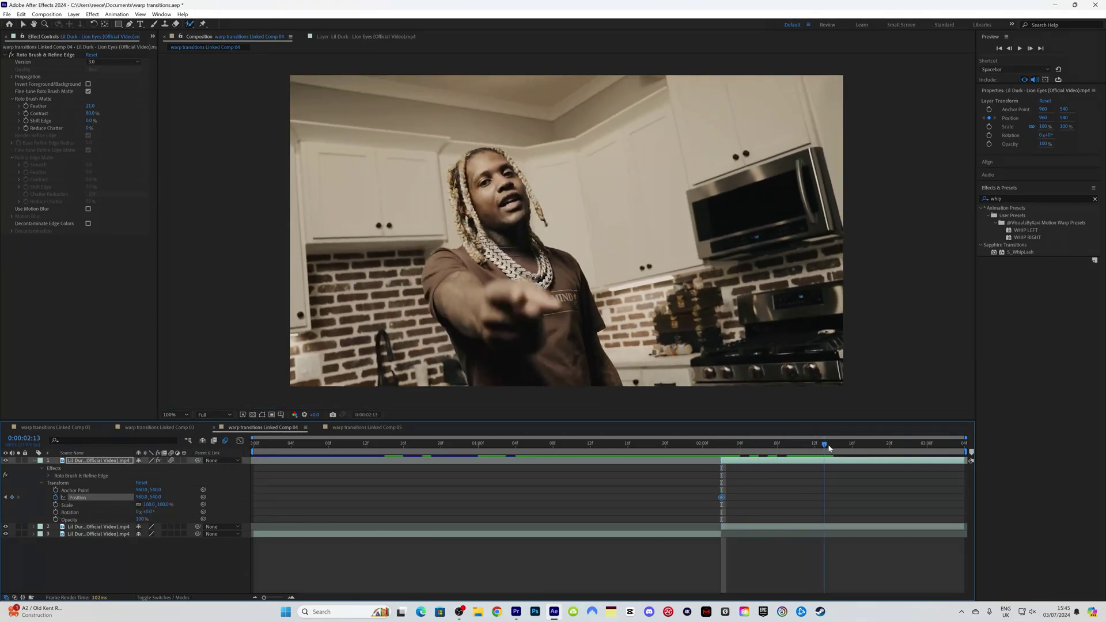
left_click_drag(155, 497, 510, 497)
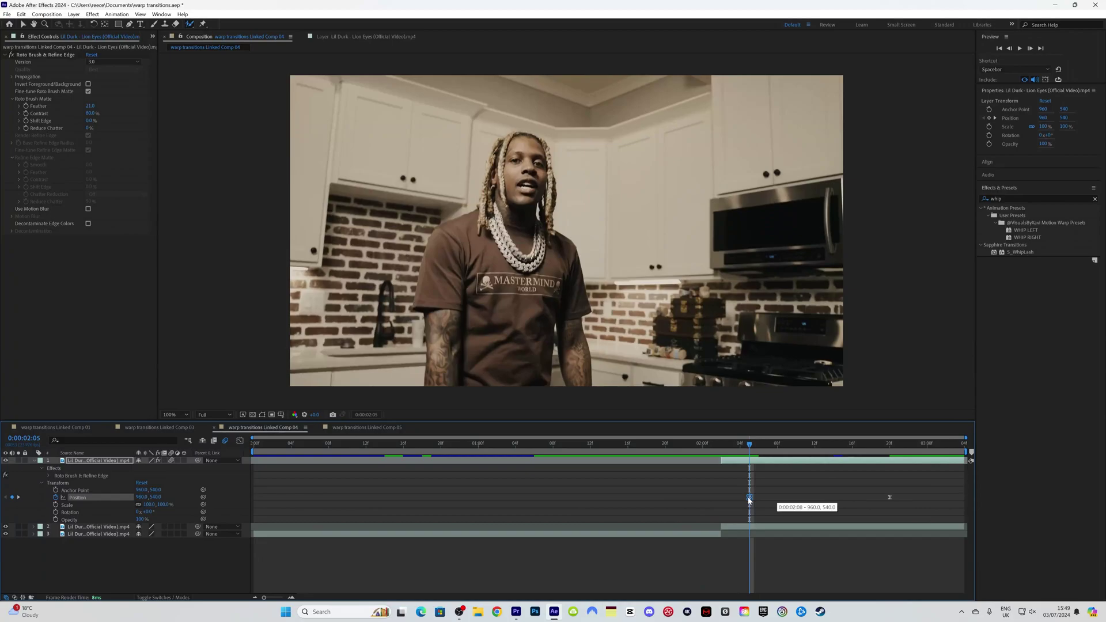
left_click_drag(760, 499, 778, 500)
- Check the cutout's timing against the overlapping still in Premiere Pro, then return to After Effects
left_click(517, 613)
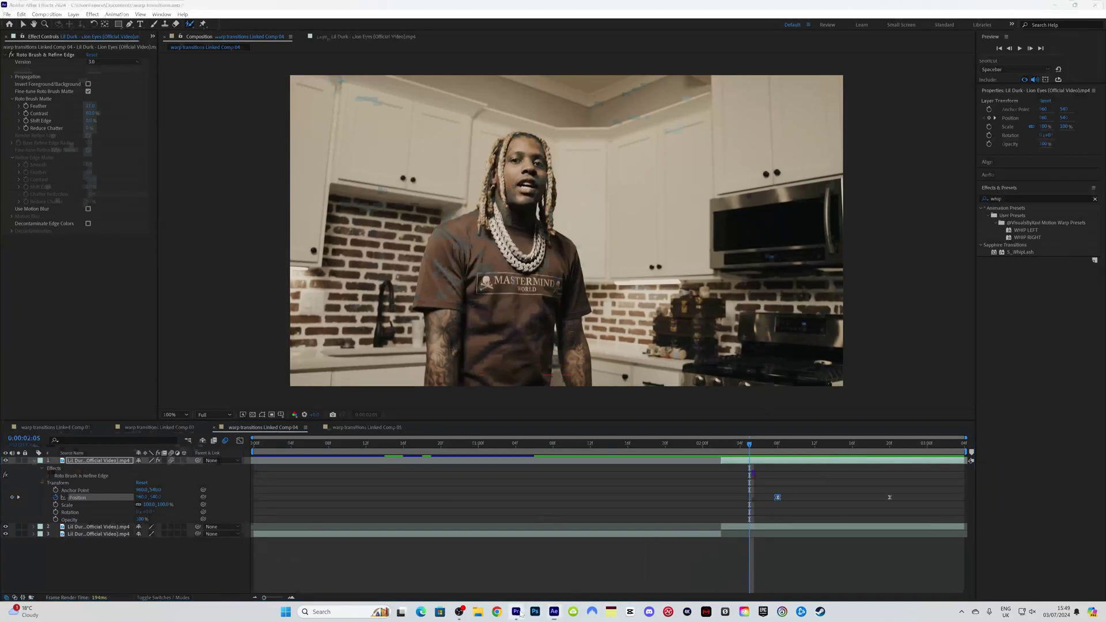
mouse_move(543, 374)
left_mouse_down()
mouse_move(564, 374)
mouse_move(493, 372)
mouse_move(567, 372)
mouse_move(545, 372)
left_mouse_up()
left_click(554, 611)
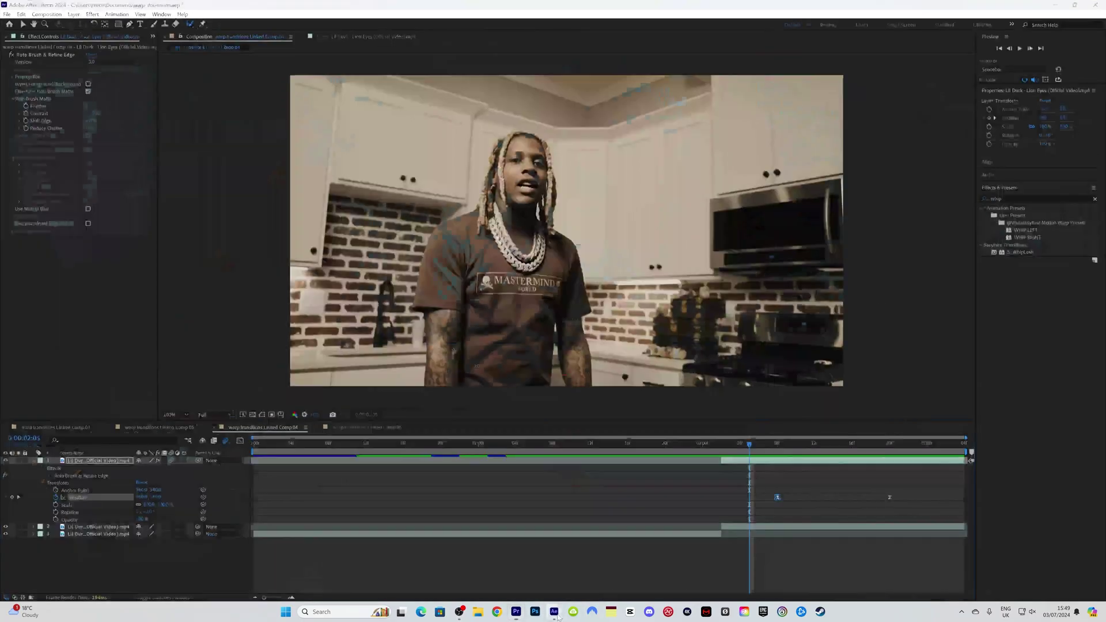
- Reshape the speed curve of both of the cutout layer's position keyframes into a sharper central peak
left_click_drag(910, 507, 759, 482)
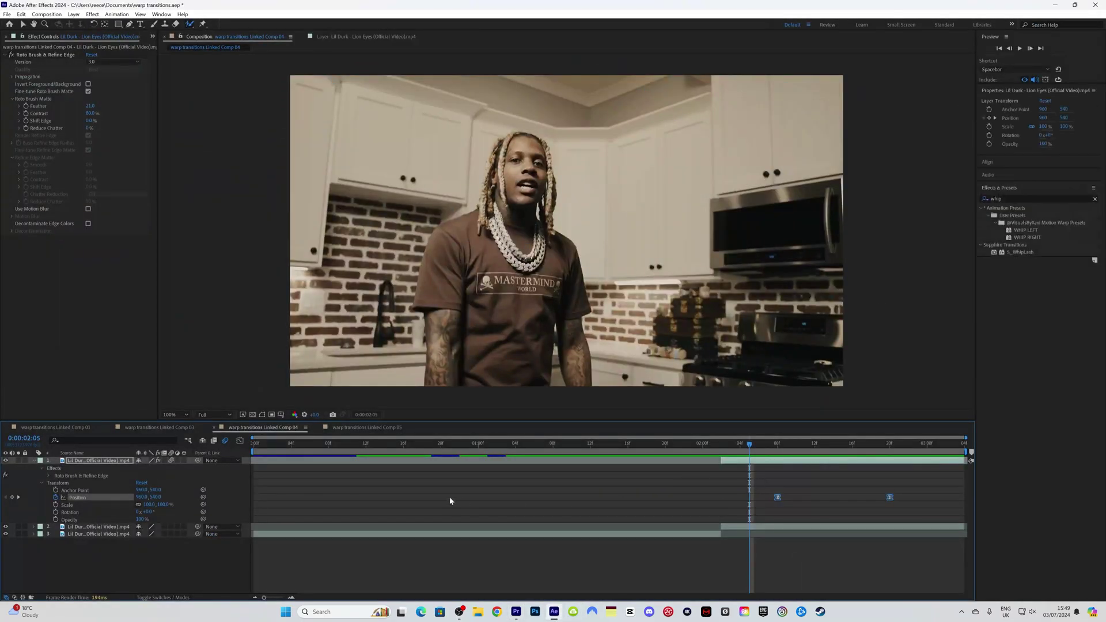
left_click(240, 441)
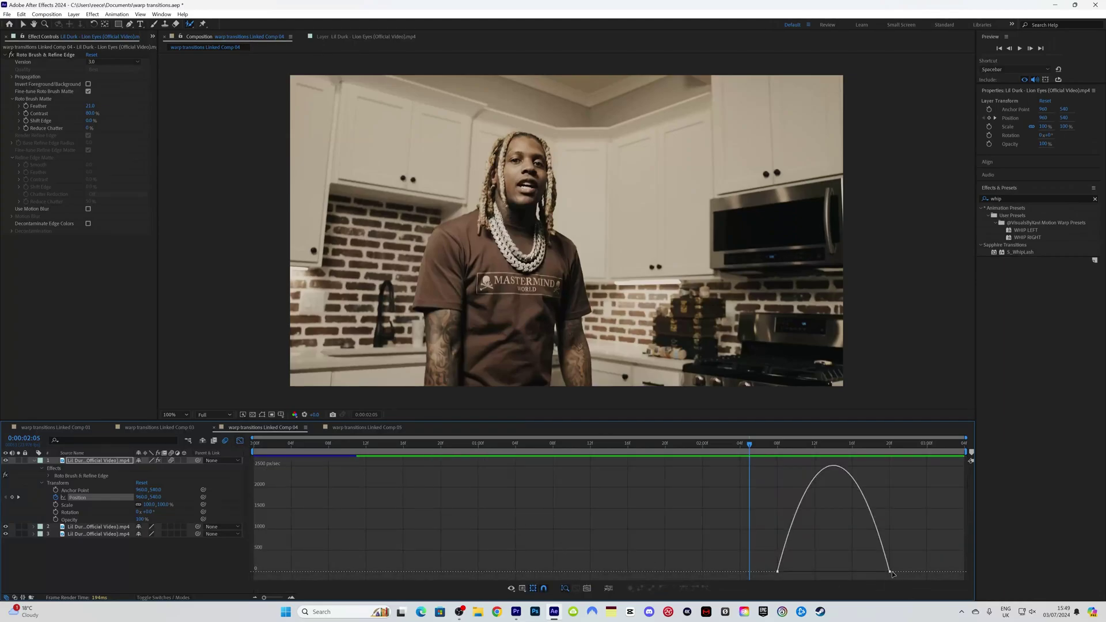
left_click_drag(873, 572, 808, 571)
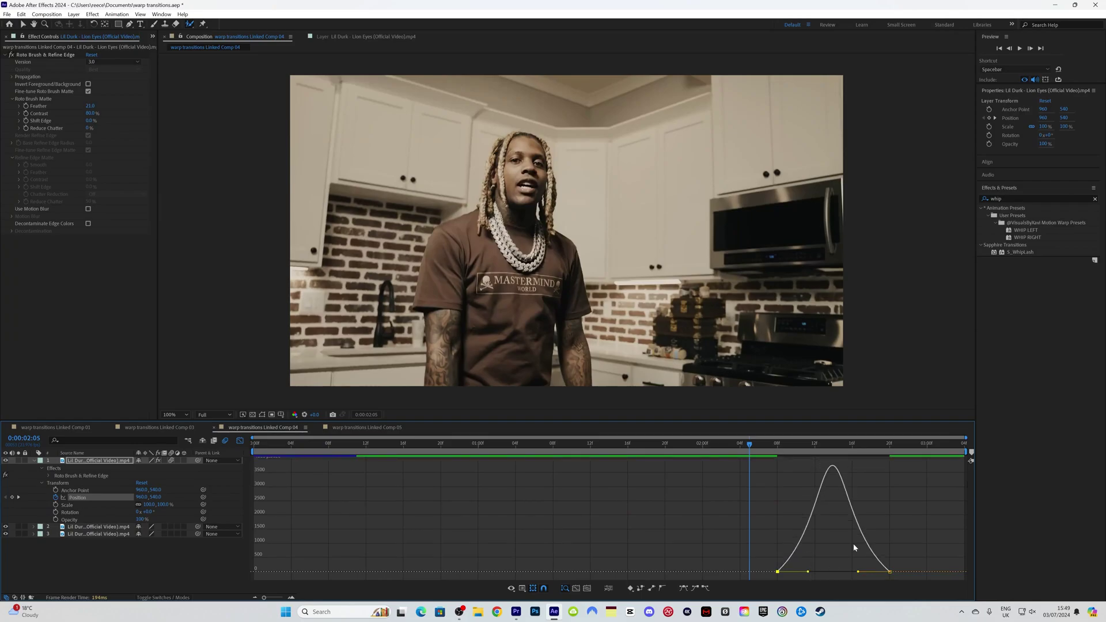
left_click(240, 442)
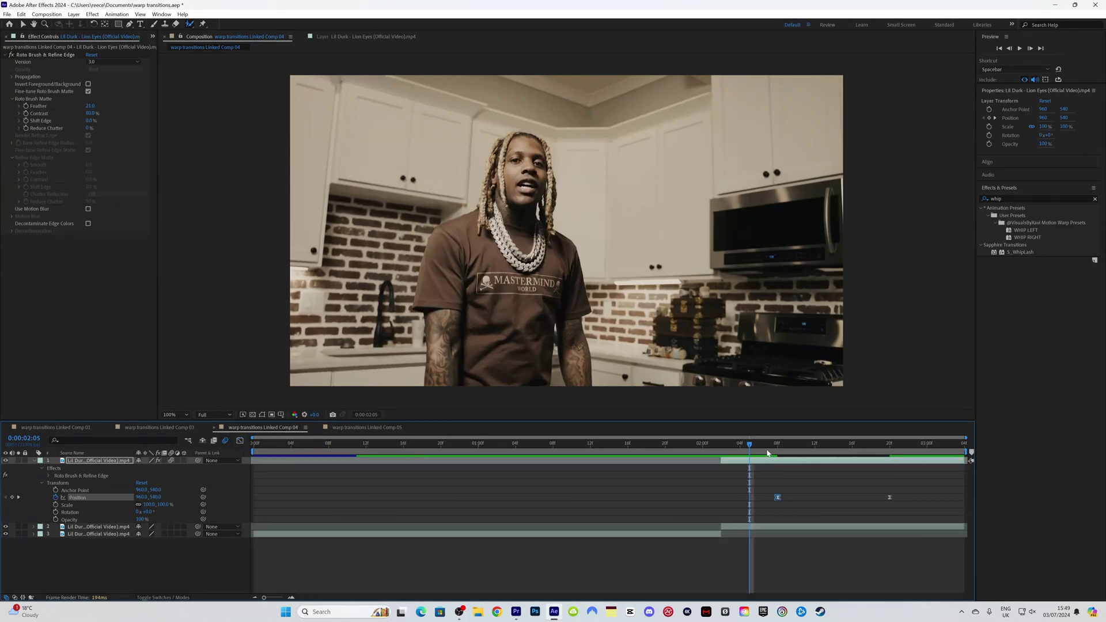
- Preview the eased cutout motion and play the transition in the Premiere Pro sequence from where the overlap begins
key("space")
left_click(632, 553)
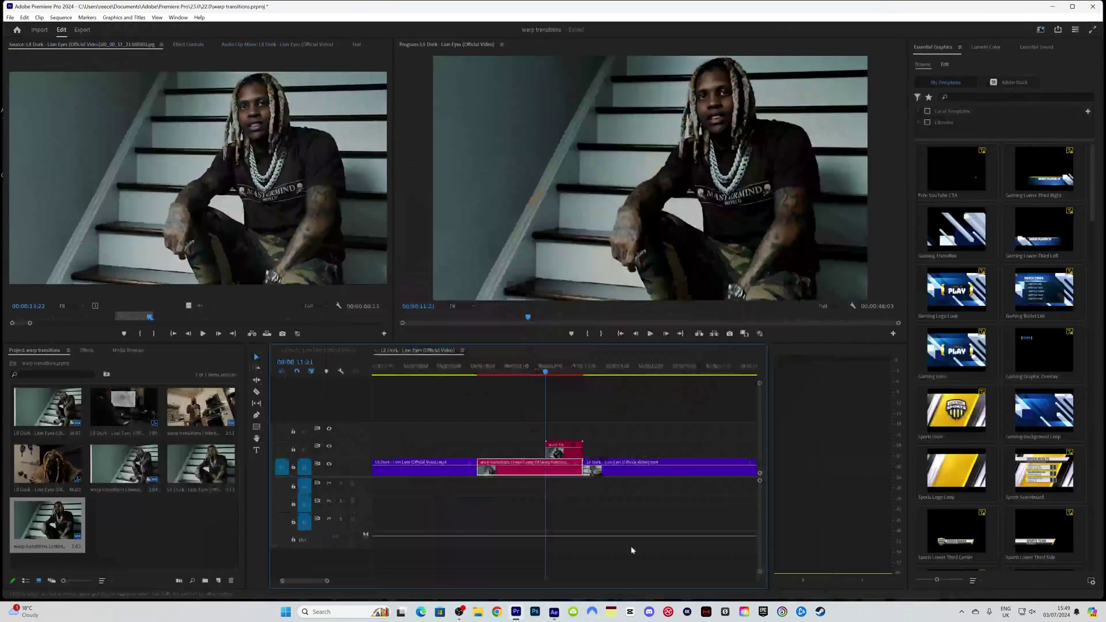
mouse_move(545, 372)
left_mouse_down()
mouse_move(572, 376)
mouse_move(531, 371)
mouse_move(574, 373)
mouse_move(547, 372)
left_mouse_up()
key("space")
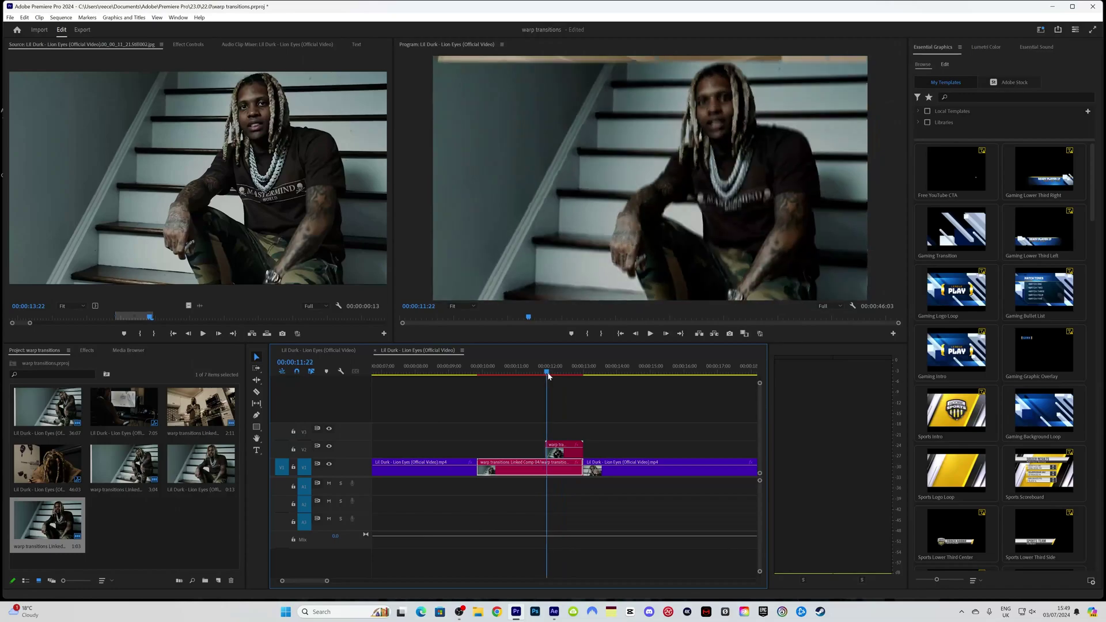
- Return to After Effects, duplicate the cutout layer and expand the copy's transform properties
left_click(554, 611)
left_click_drag(713, 444, 724, 450)
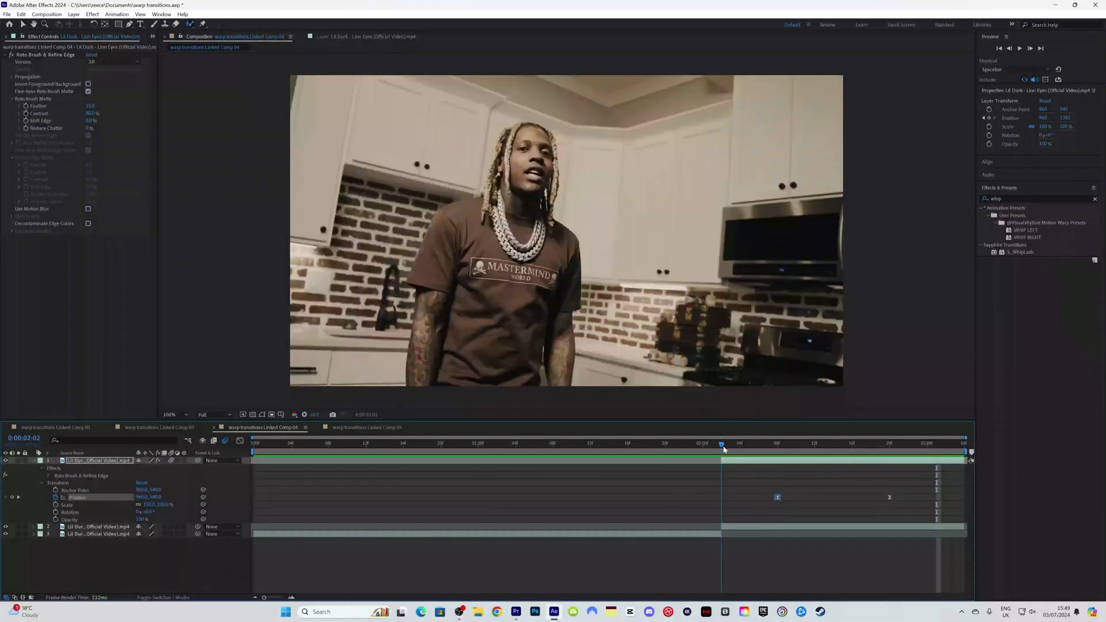
left_click(746, 464)
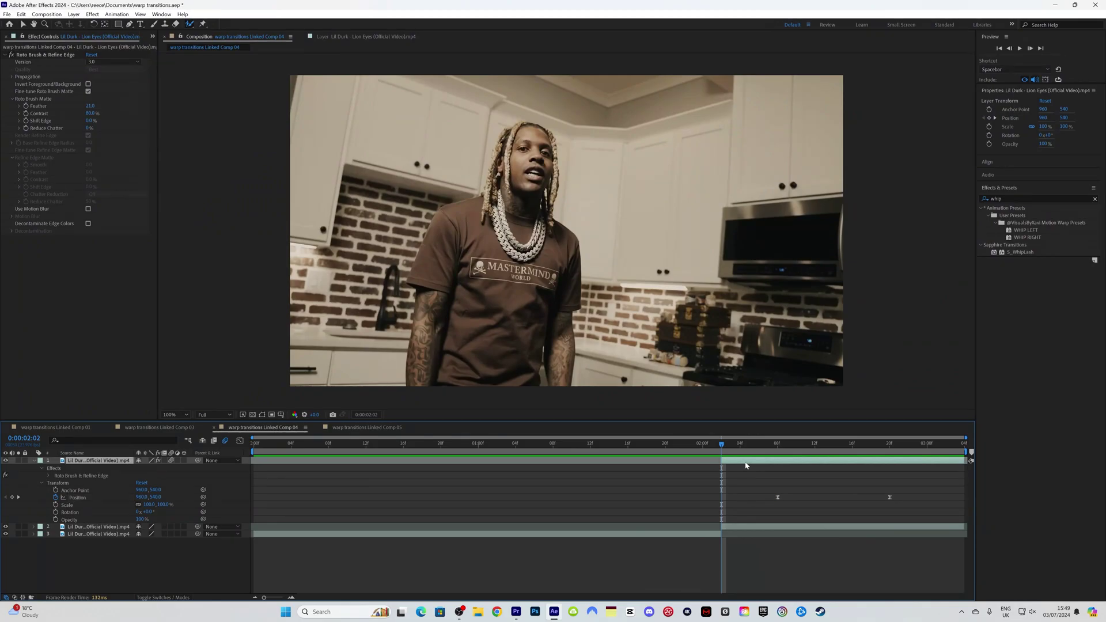
key("ctrl+d")
left_click(46, 482)
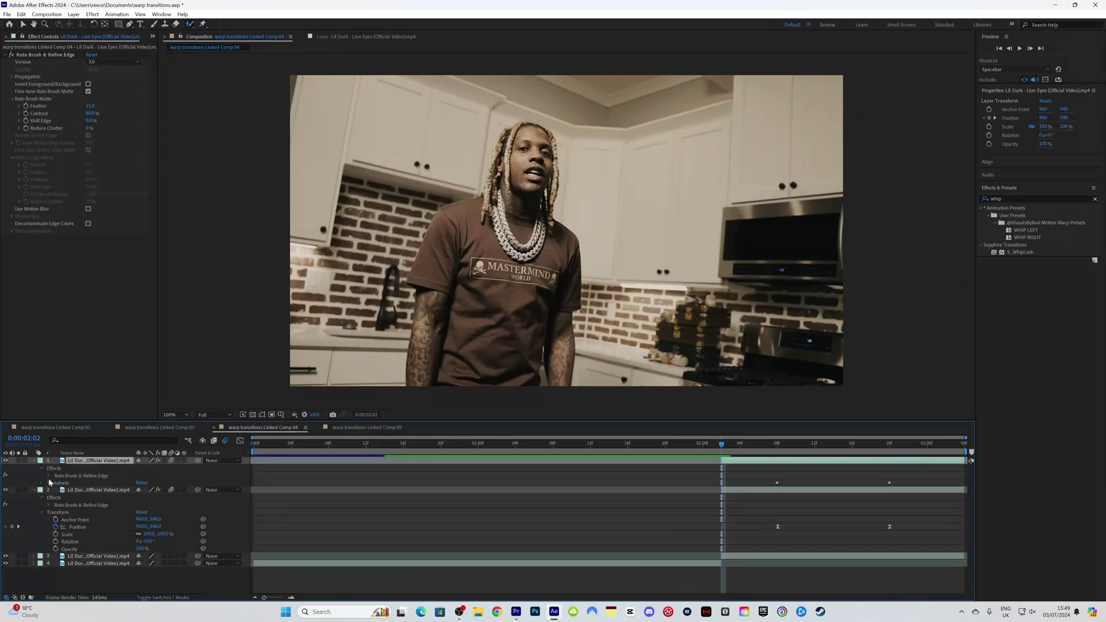
left_click(42, 483)
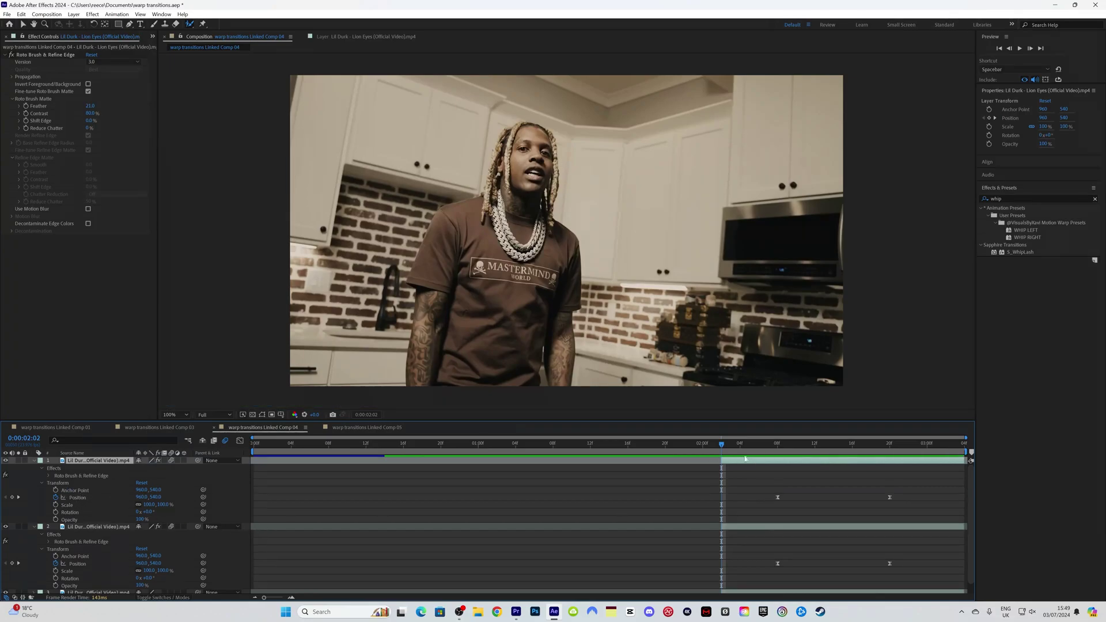
- At 0:00:02:20, reset the duplicate cutout's position, shift it horizontally to X 1657, and preview the motion
left_click_drag(726, 445, 777, 444)
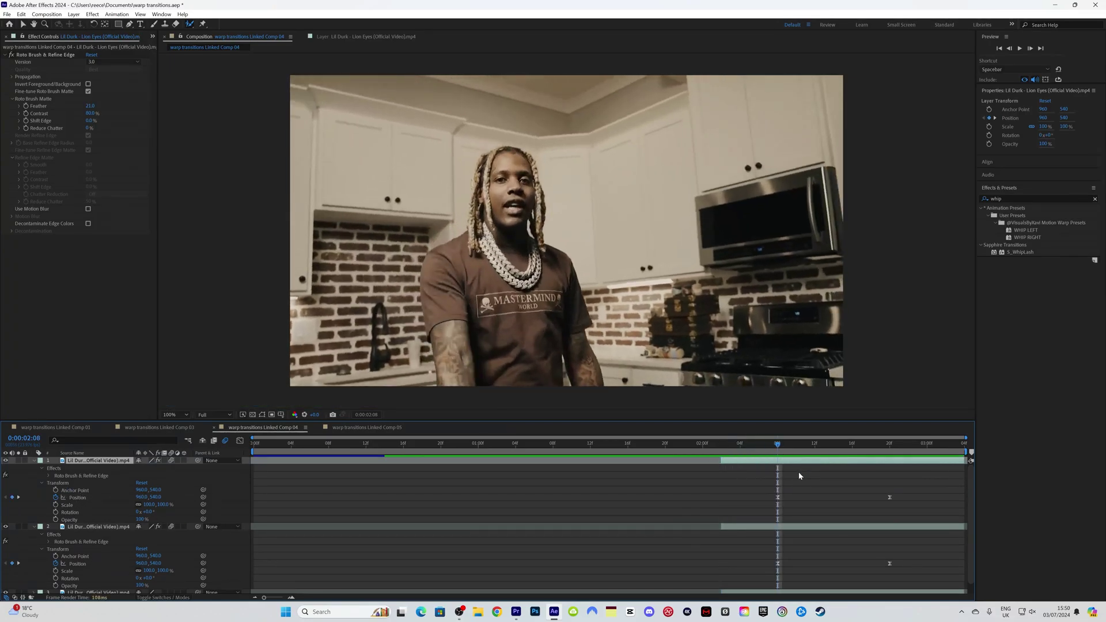
left_click(891, 444)
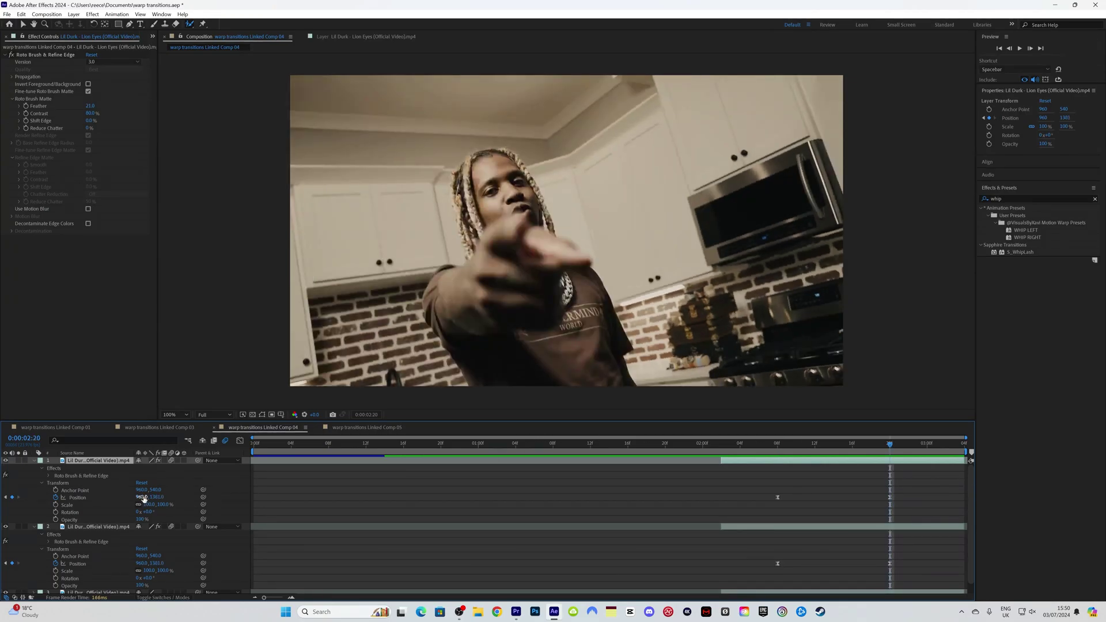
right_click(117, 499)
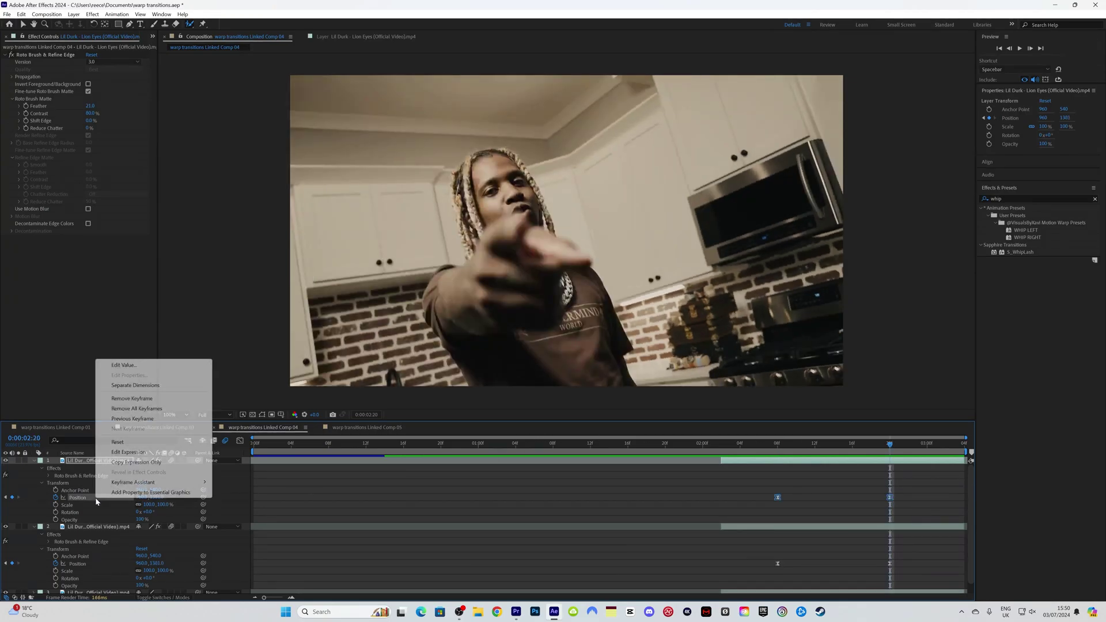
left_click(133, 442)
left_click_drag(142, 498, 445, 496)
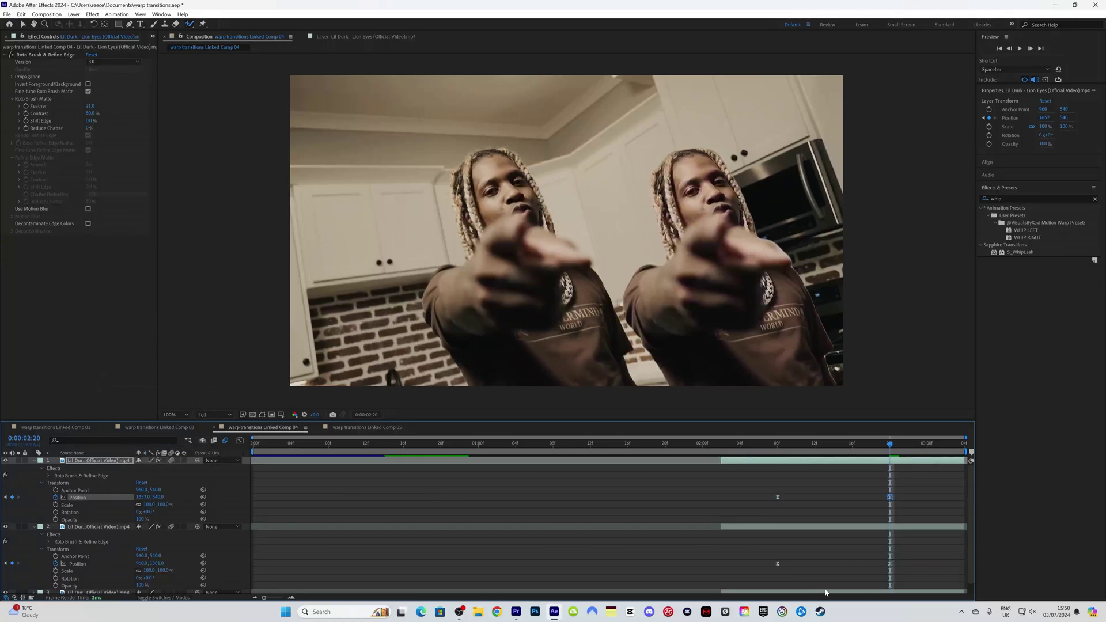
key("space")
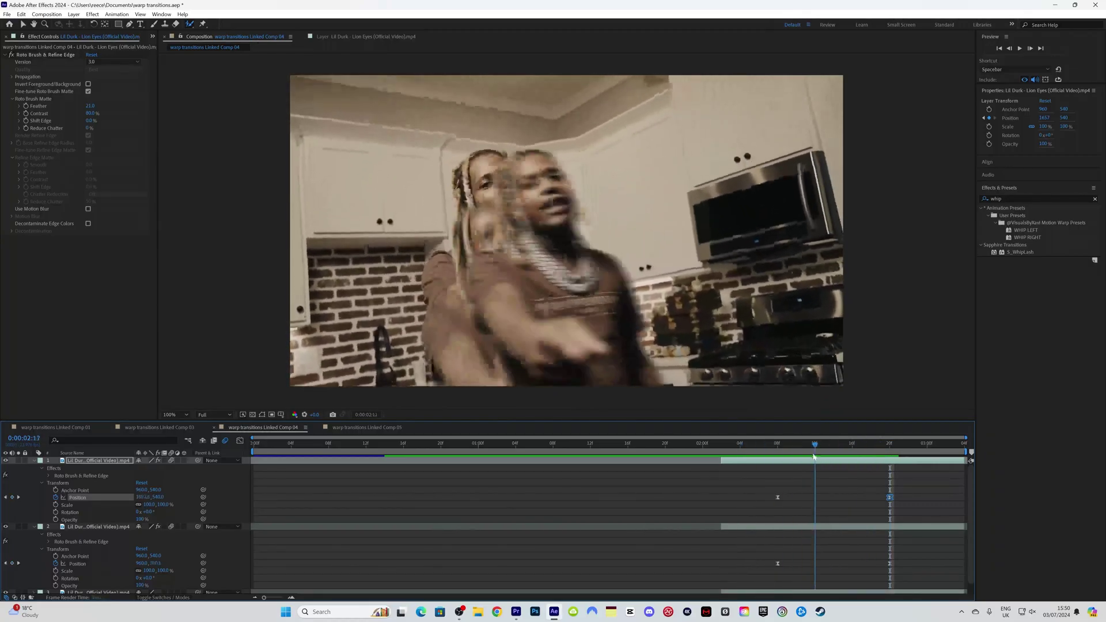
- Duplicate the sideways-moving cutout, then reset the new copy's position at 0:00:02:20 and shift it the opposite way to about X 426
left_click_drag(813, 455, 891, 446)
left_click(789, 462)
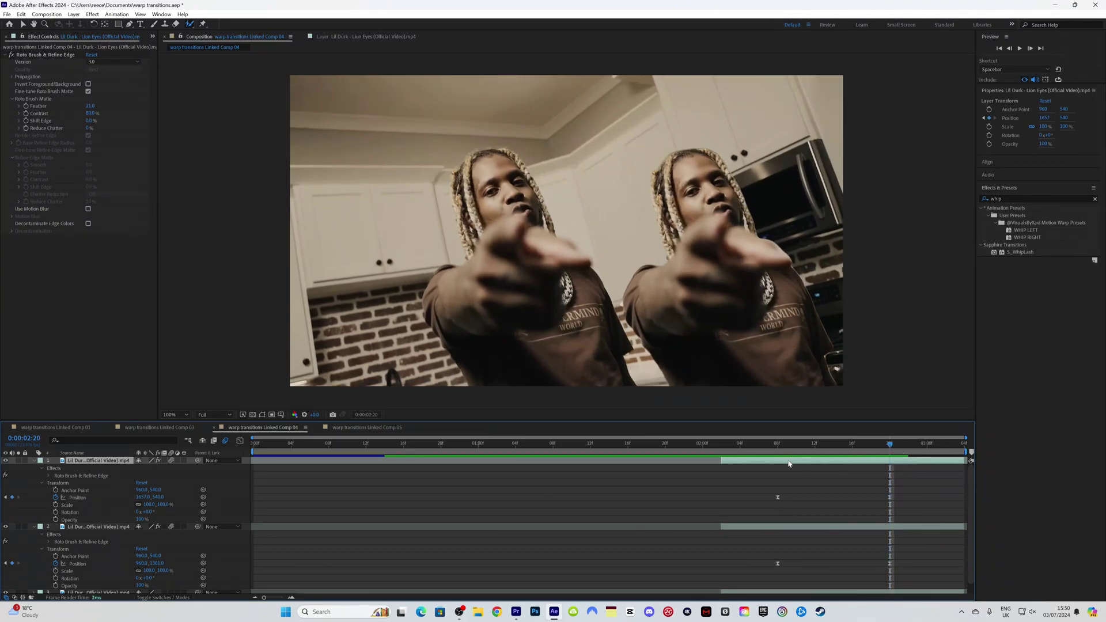
key("ctrl+d")
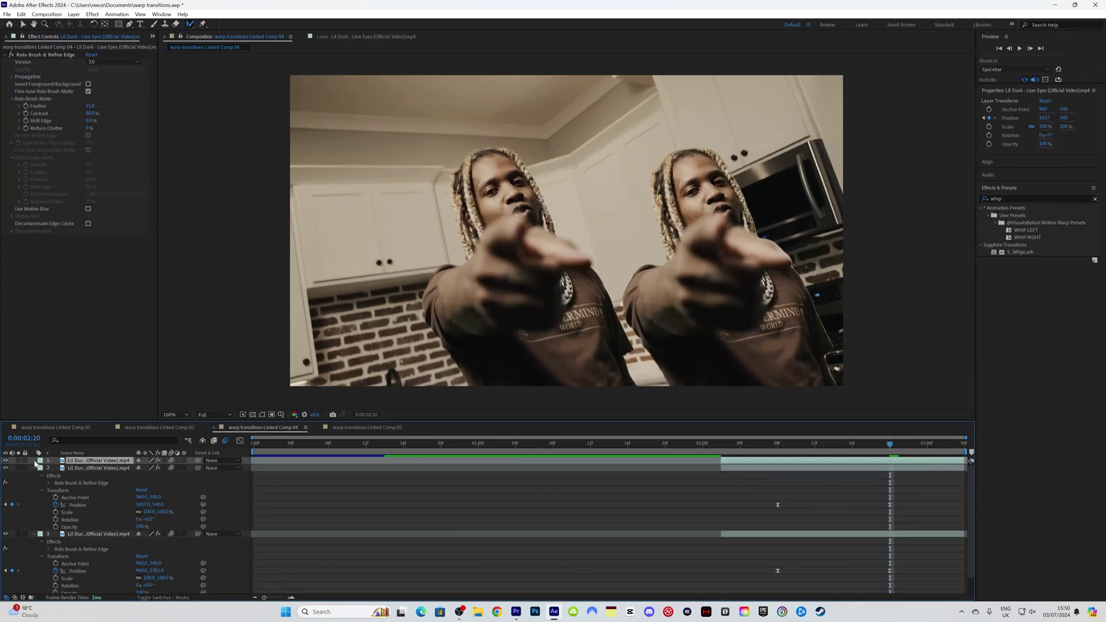
left_click(34, 461)
left_click(41, 475)
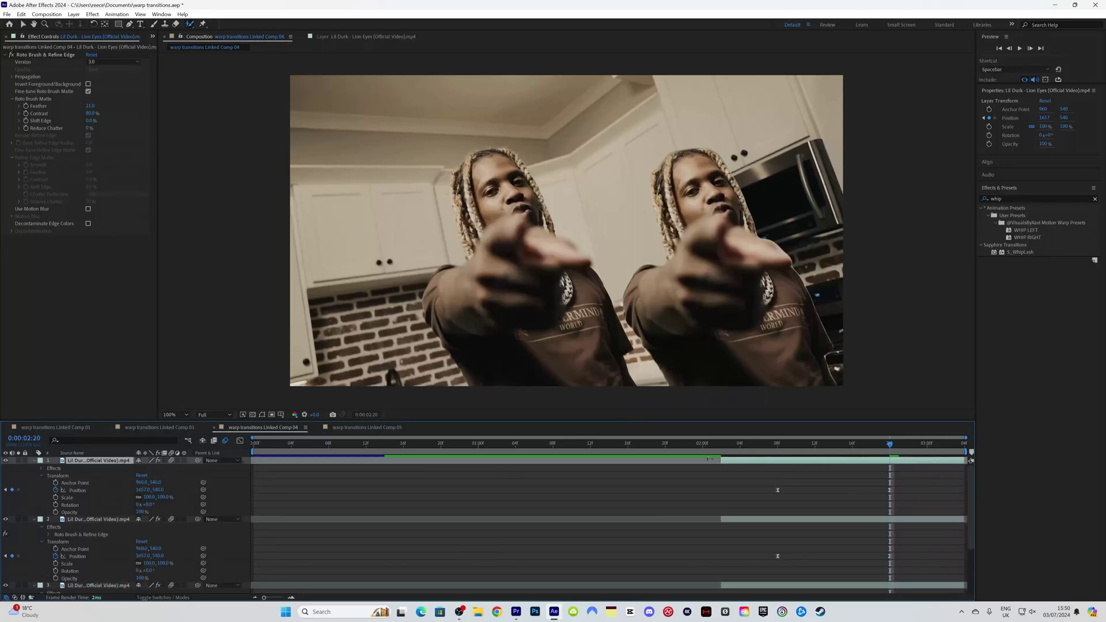
right_click(77, 491)
left_click(100, 435)
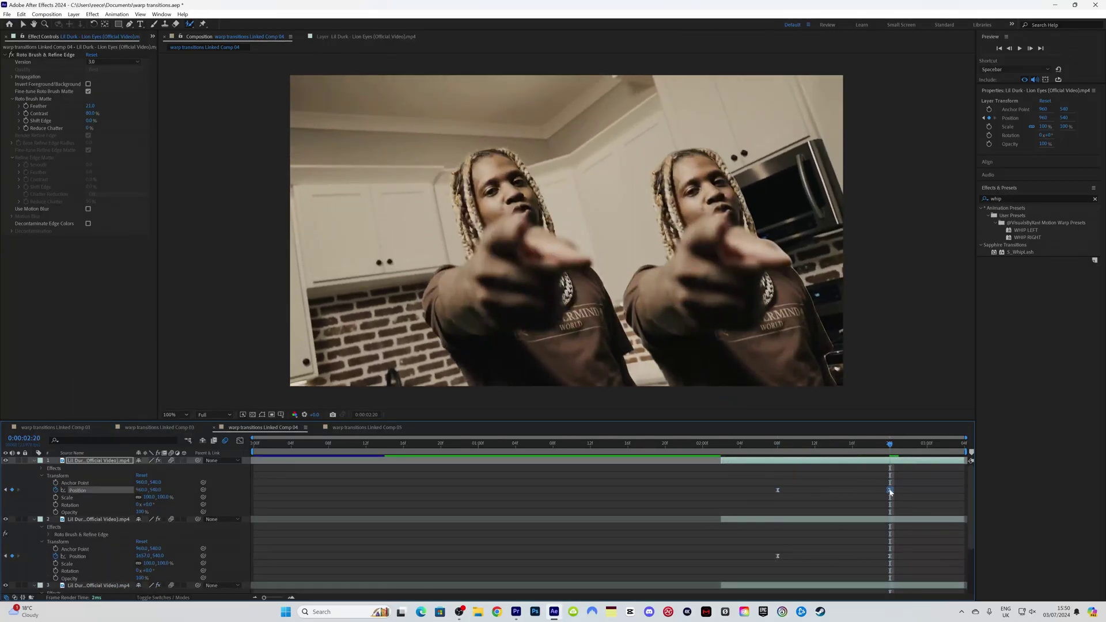
left_click_drag(138, 490, 90, 495)
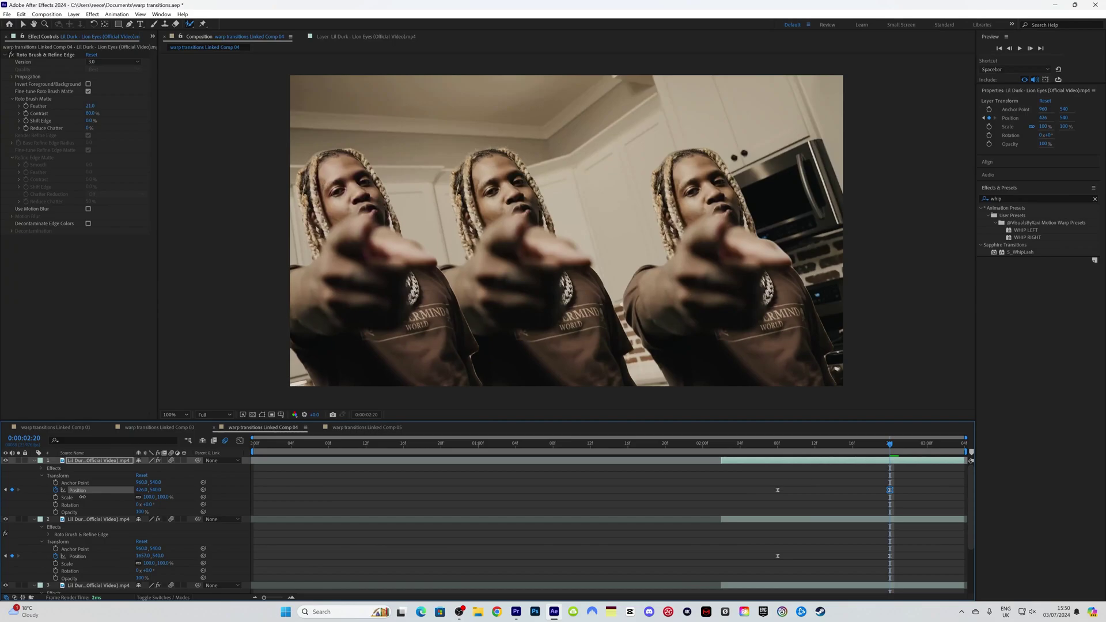
- Move the vertically animated cutout layer to the top of the layer stack and scrub through the three cutouts' motion
left_click_drag(730, 447, 883, 463)
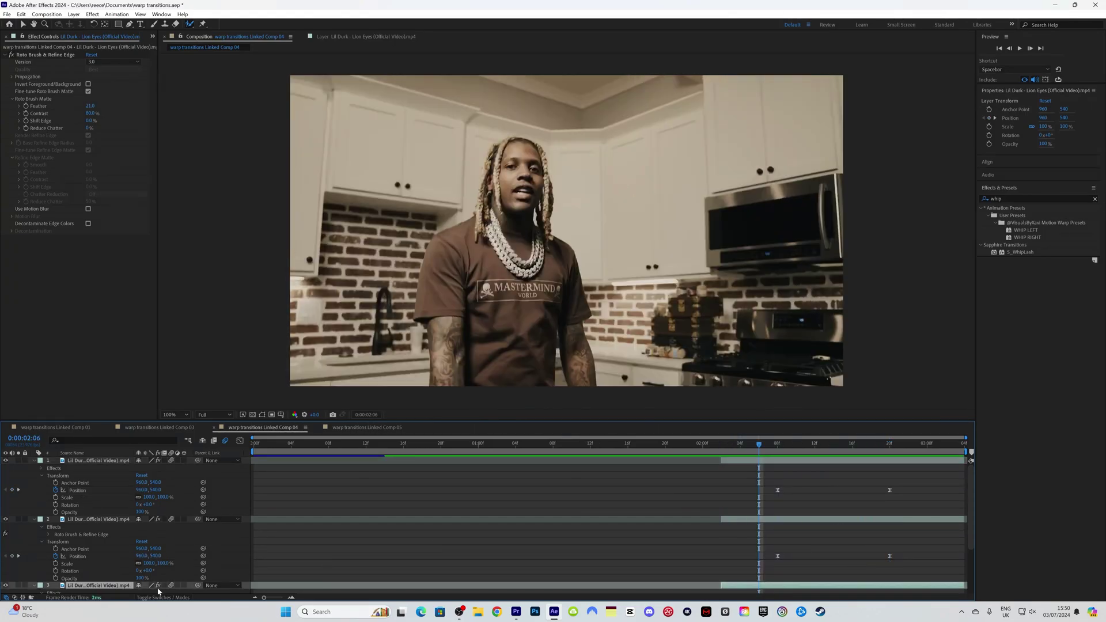
scroll(156, 576, "down", 3)
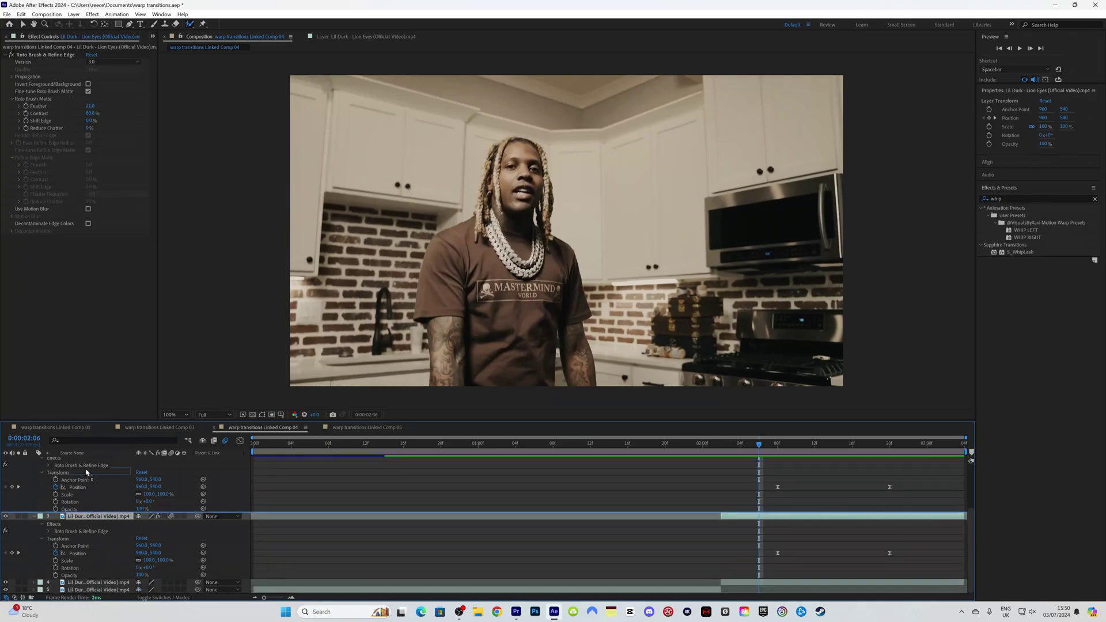
scroll(87, 483, "up", 1)
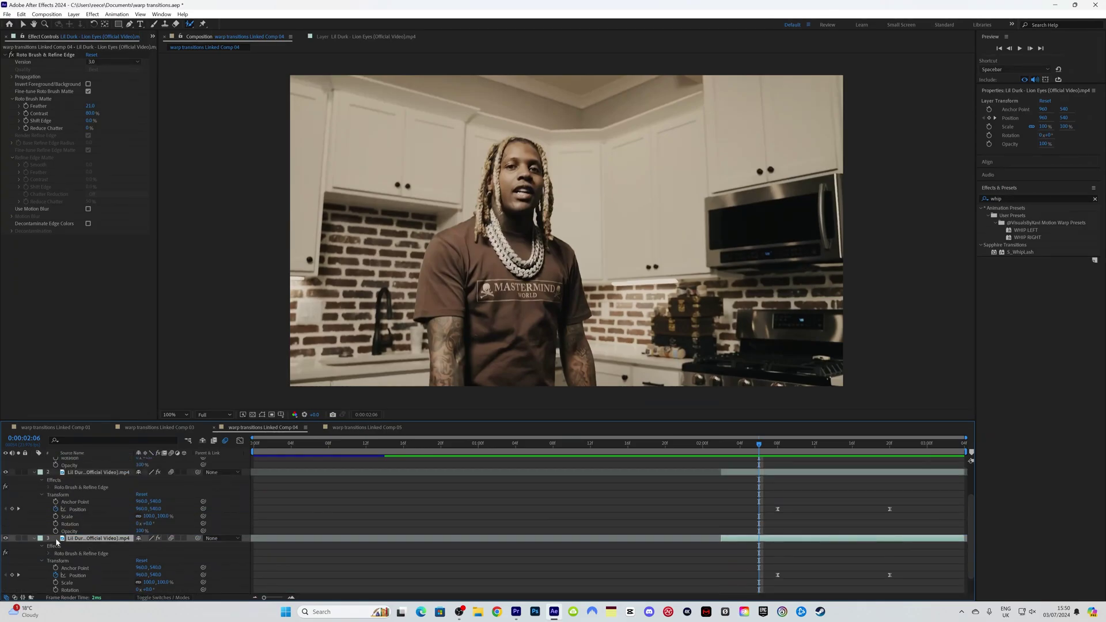
scroll(80, 545, "down", 1)
scroll(86, 552, "up", 2)
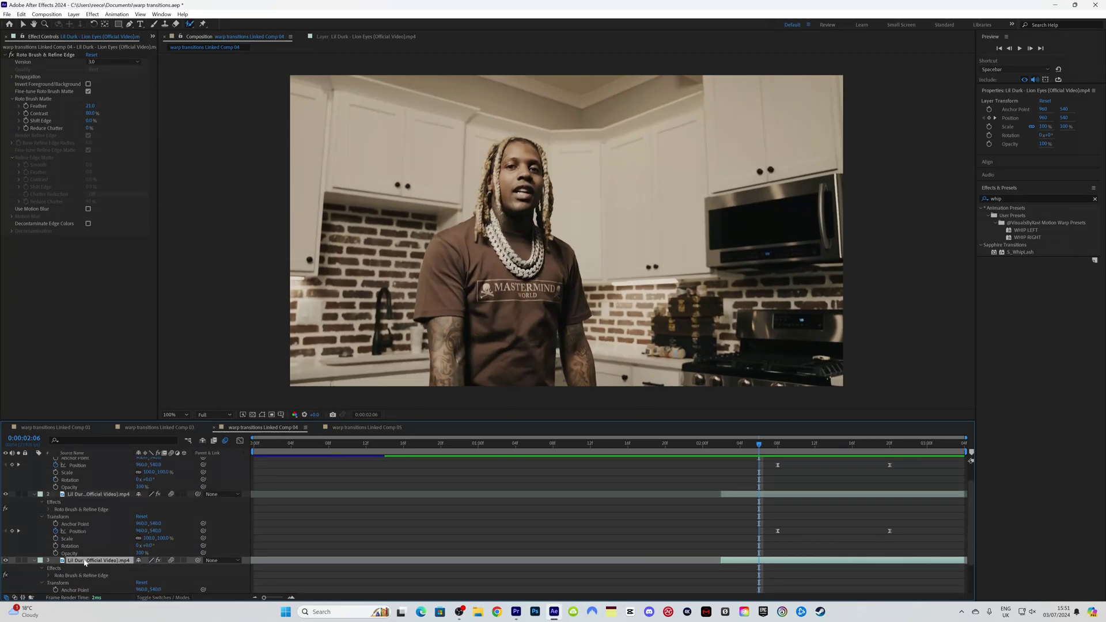
scroll(84, 563, "up", 2)
left_click_drag(759, 444, 837, 440)
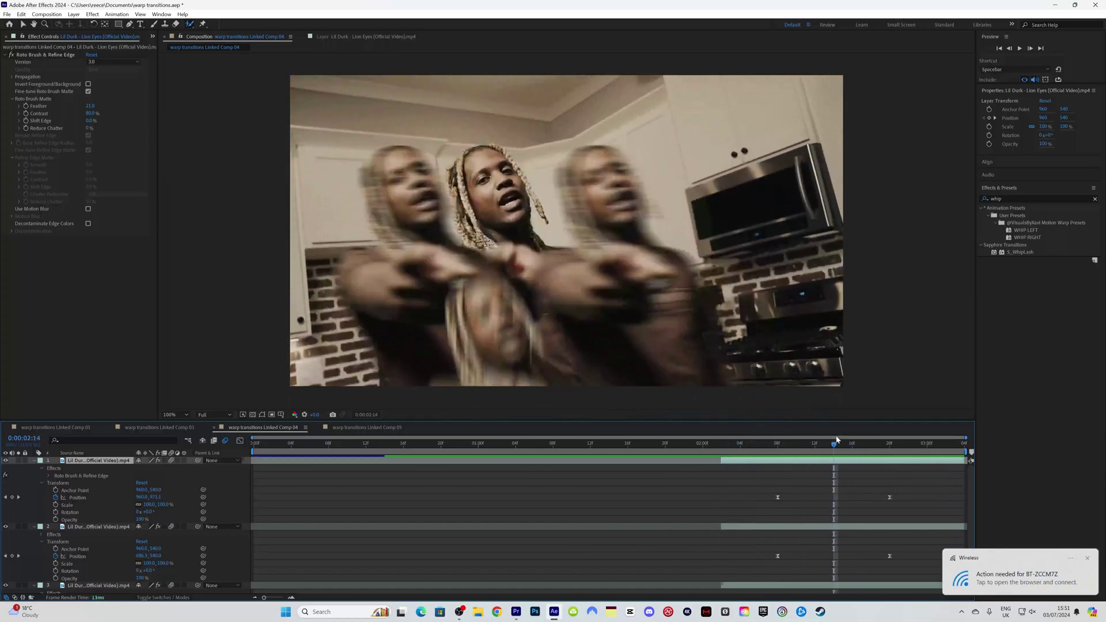
- Find the Deep Glow effect, apply it to the second cutout layer, and reduce its exposure to about 0.1
scroll(969, 481, "down", 1)
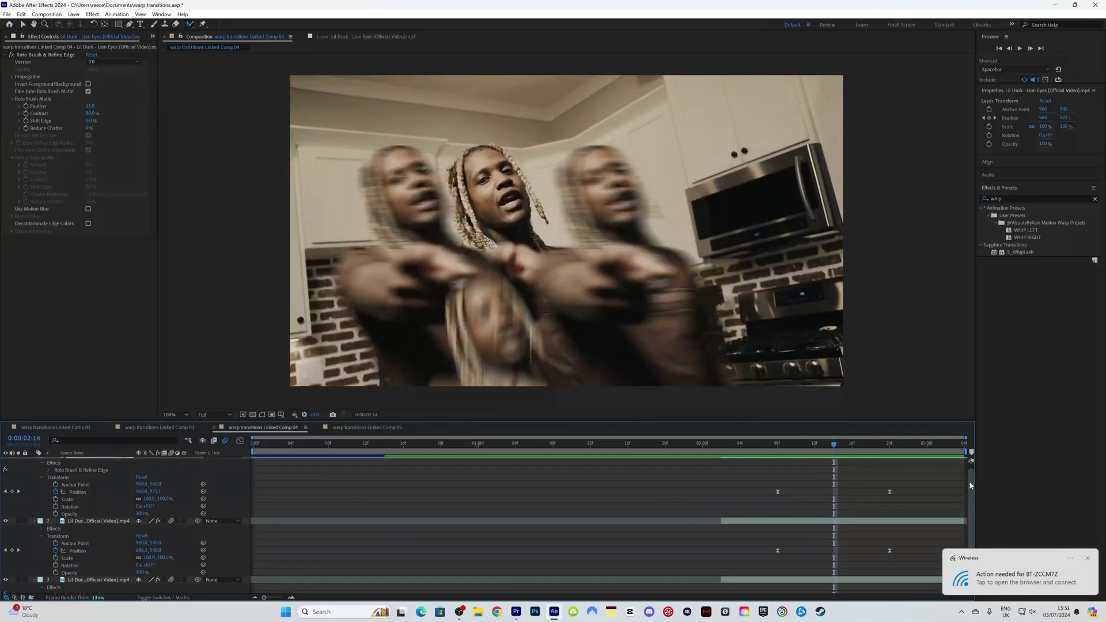
left_click(778, 523)
left_click(991, 198)
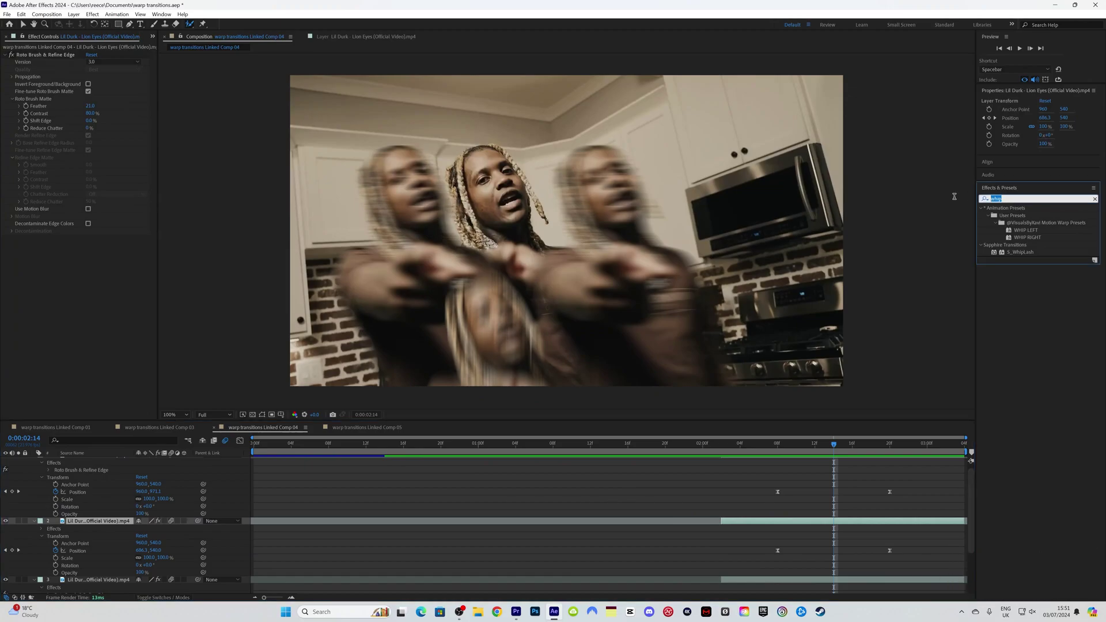
type("deep")
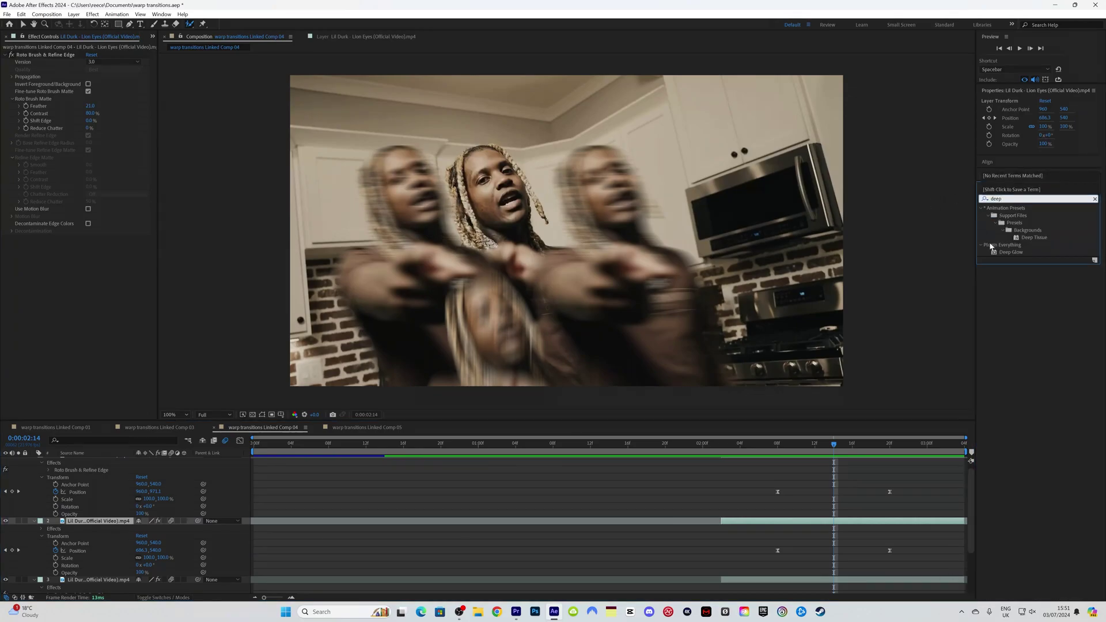
left_click_drag(1019, 253, 795, 524)
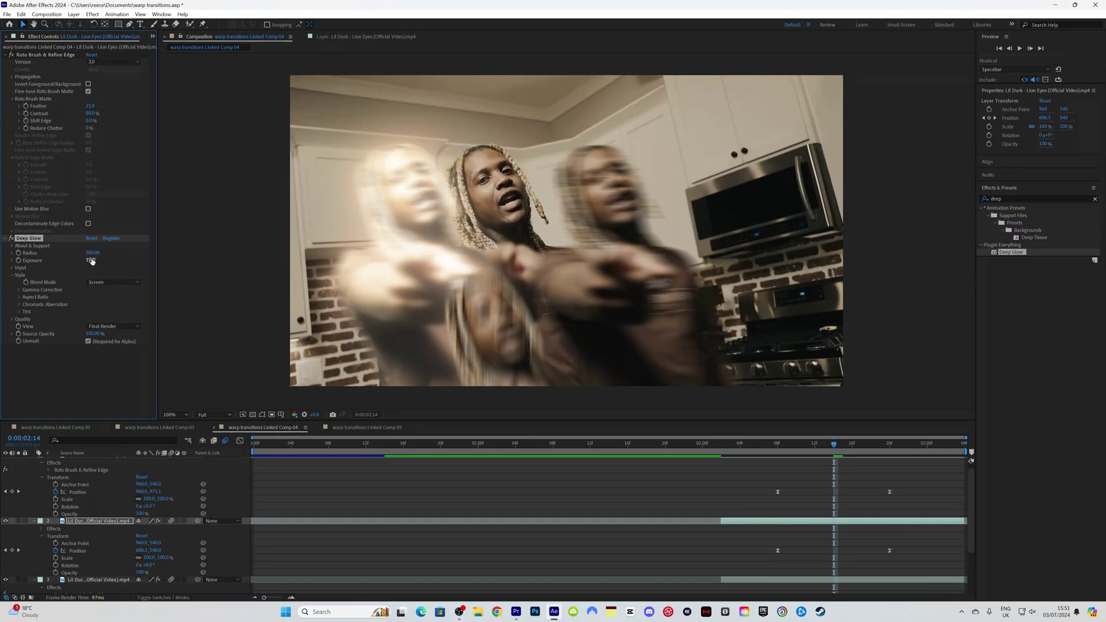
left_click_drag(92, 260, 40, 262)
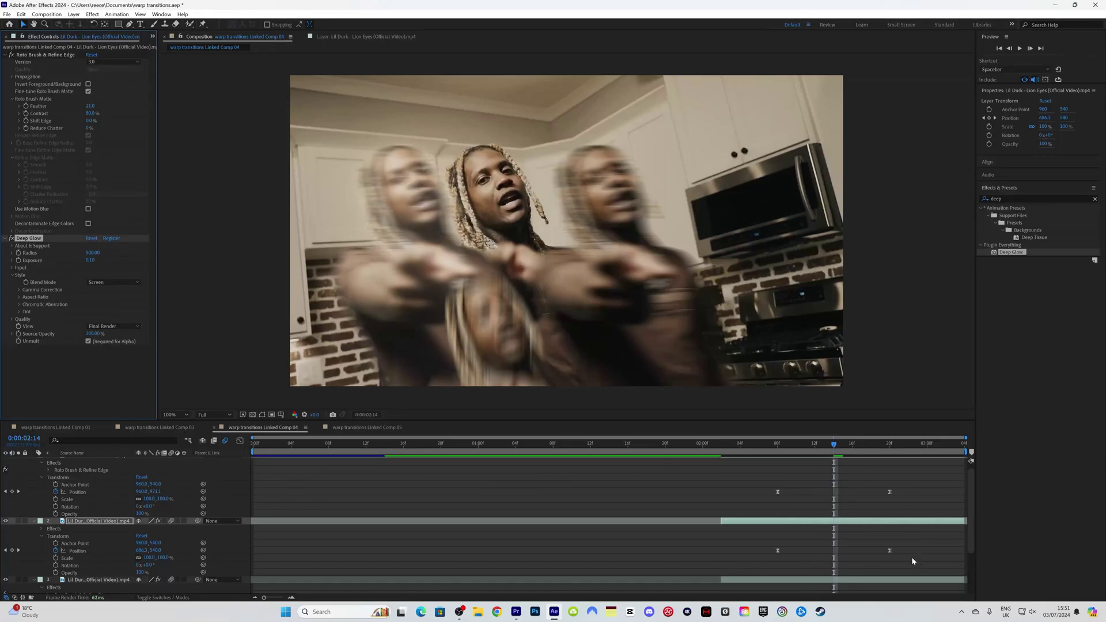
- Apply Deep Glow to the third cutout layer with an exposure of 0.1
left_click(792, 581)
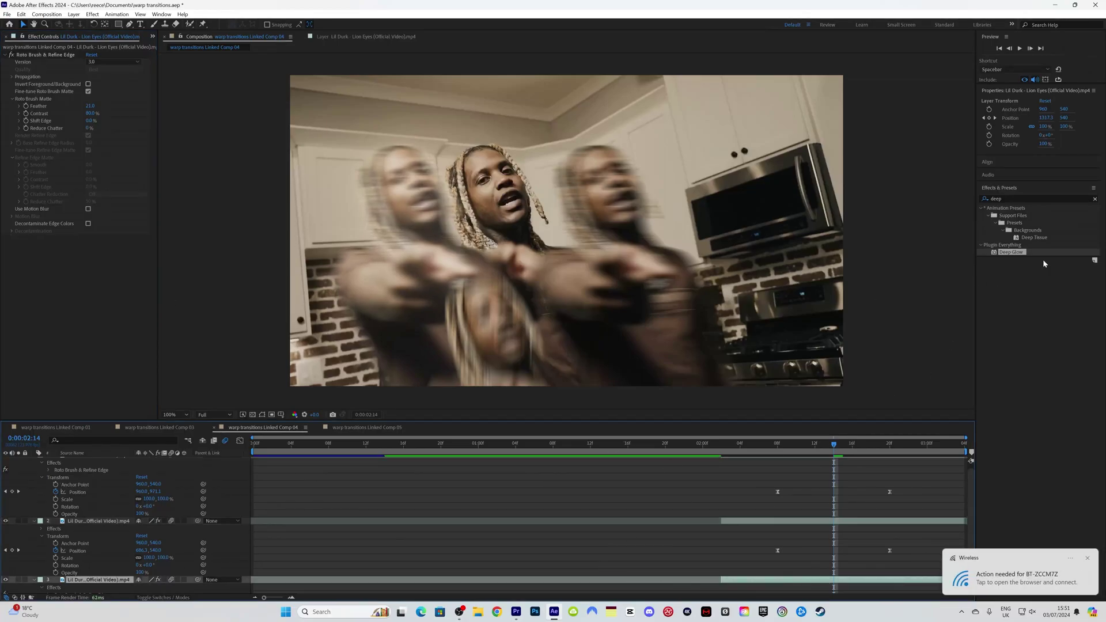
left_click_drag(1040, 254, 760, 580)
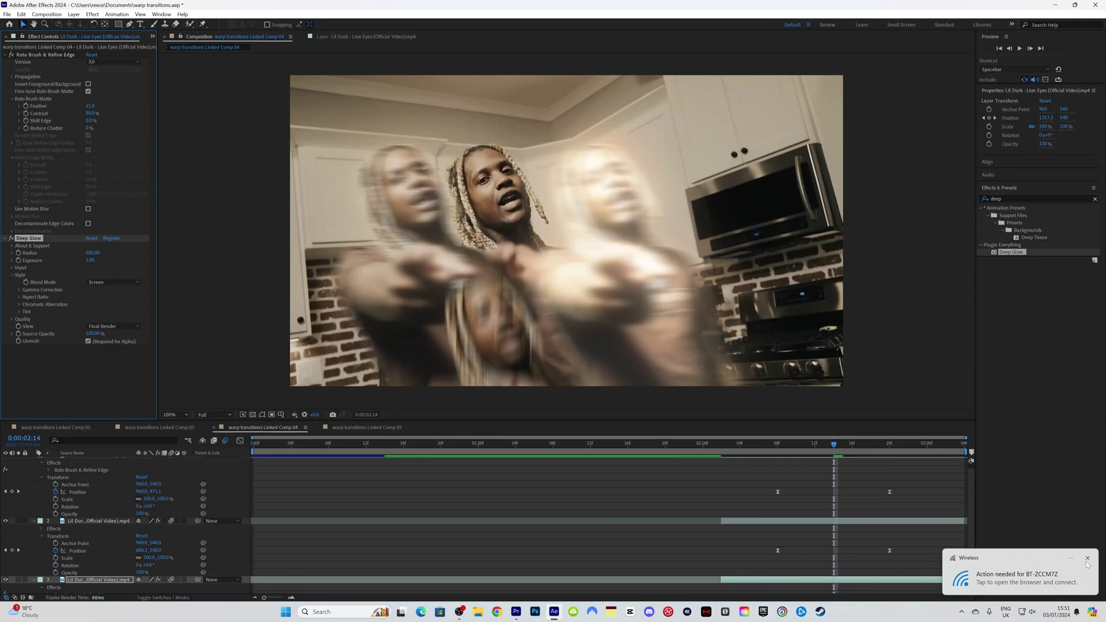
left_click(85, 238)
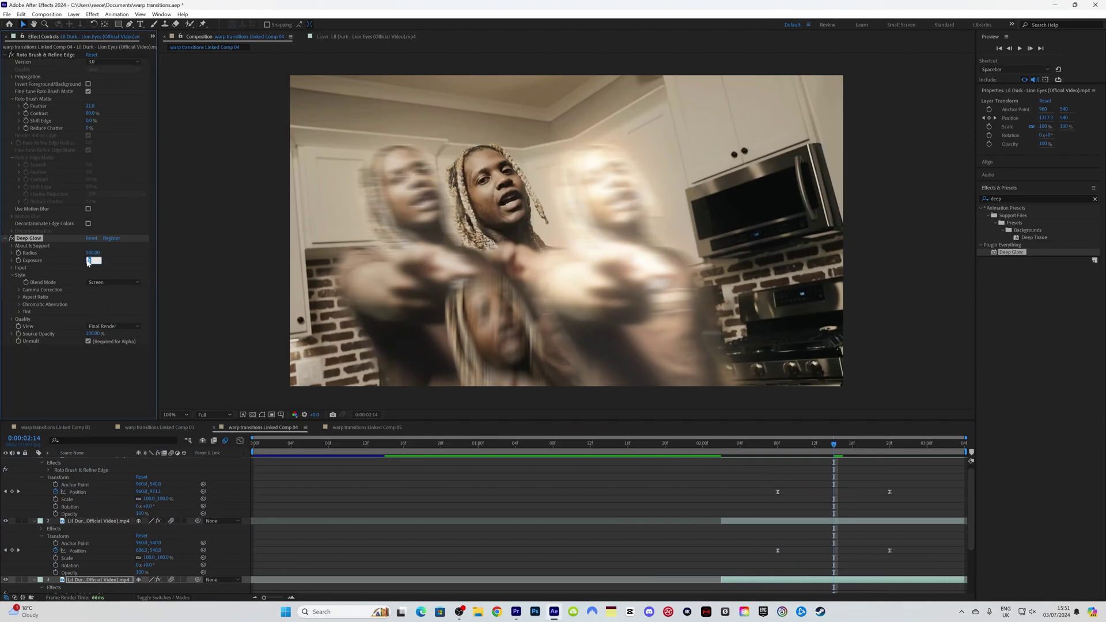
type("0.1")
- Split the top cutout layer at 0:00:02:08 and delete Deep Glow from its earlier segment
left_click(722, 452)
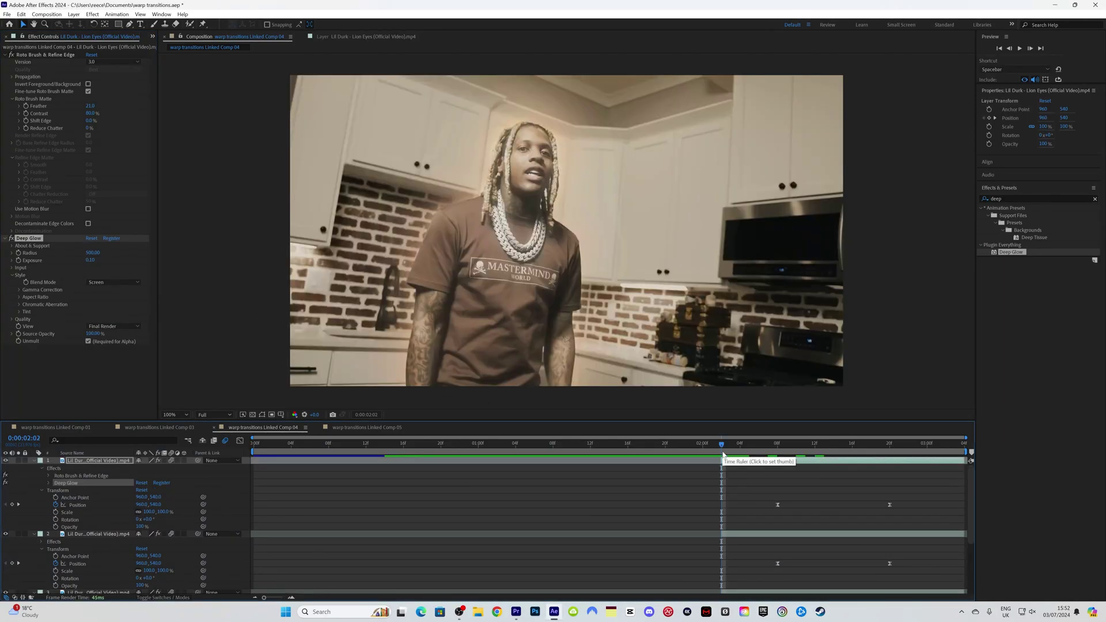
left_click(777, 449)
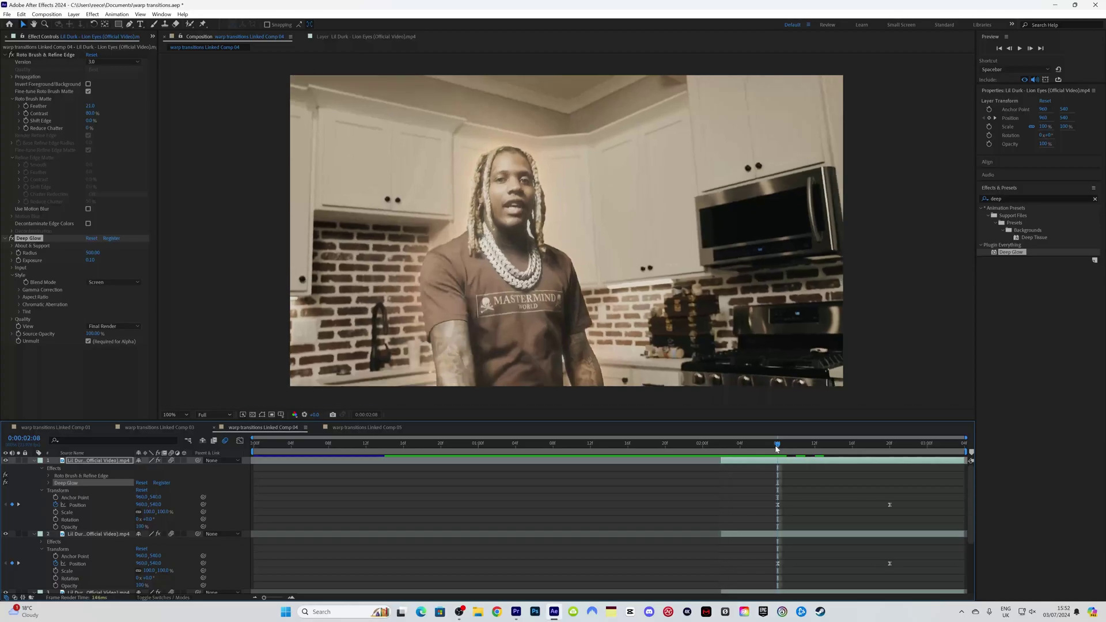
left_click(768, 462)
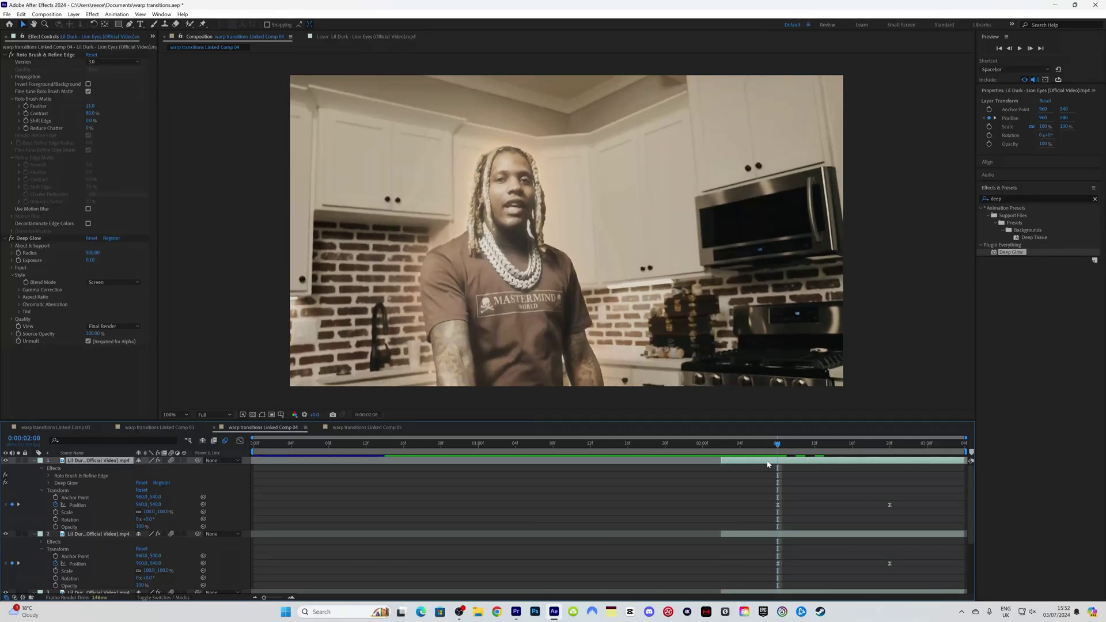
key("ctrl+shift+d")
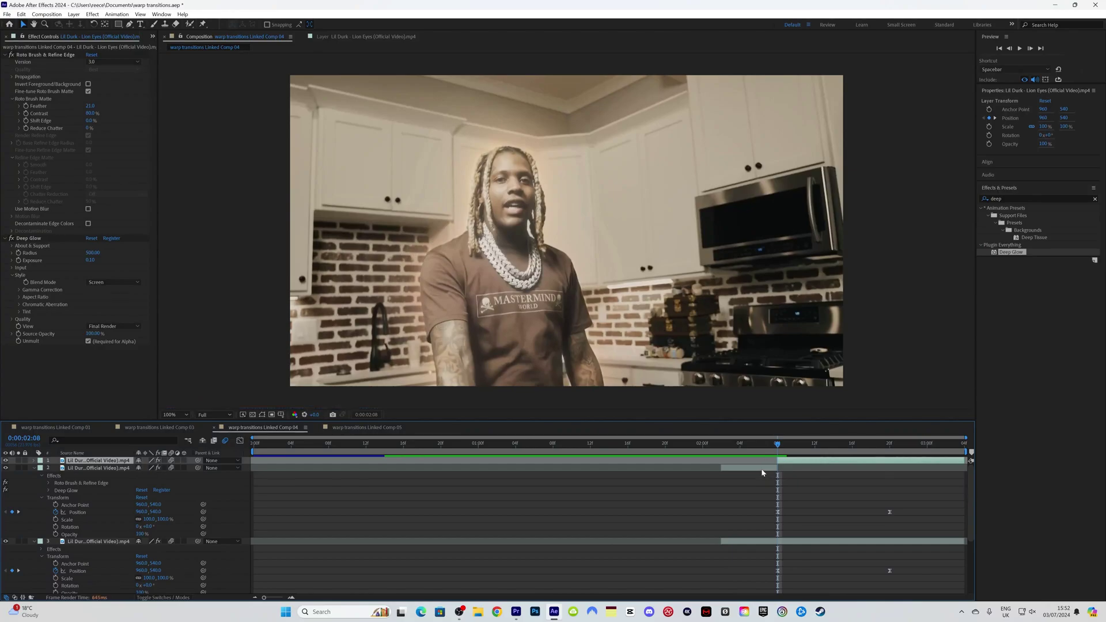
left_click(762, 470)
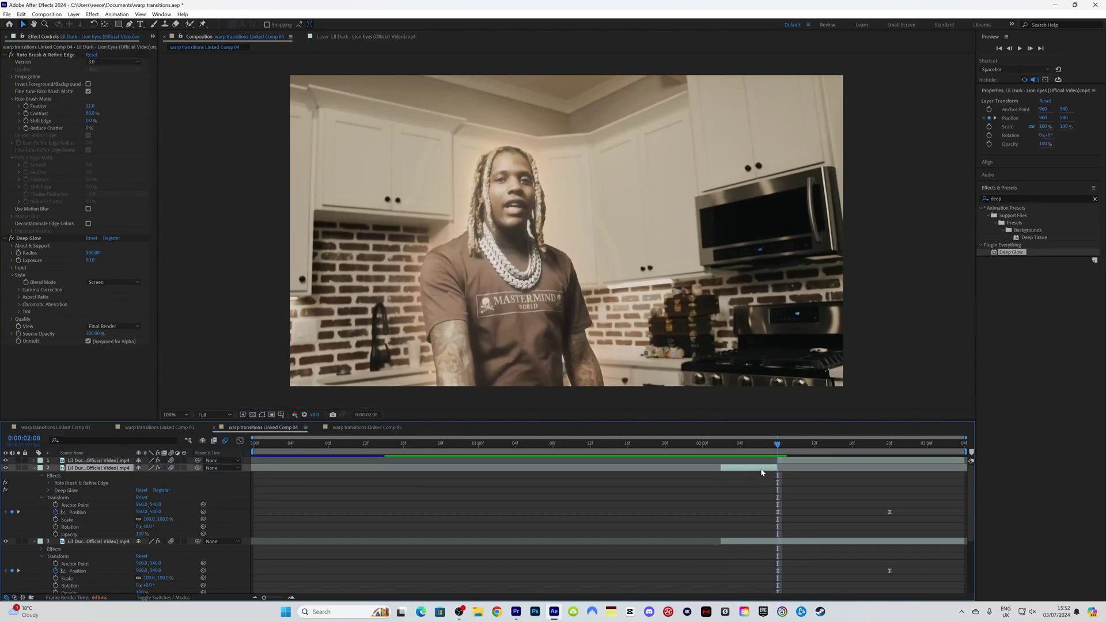
left_click(40, 240)
key("Delete")
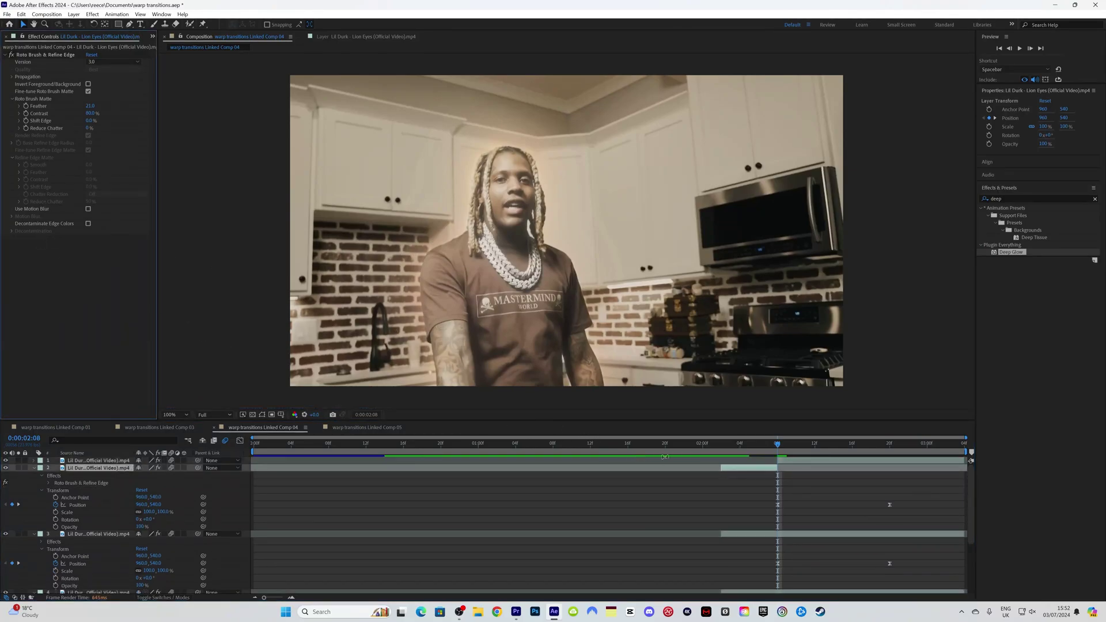
left_click_drag(729, 445, 826, 461)
- Switch to Premiere Pro and play the sequence through the transition to review the glowing cutouts
left_click(516, 612)
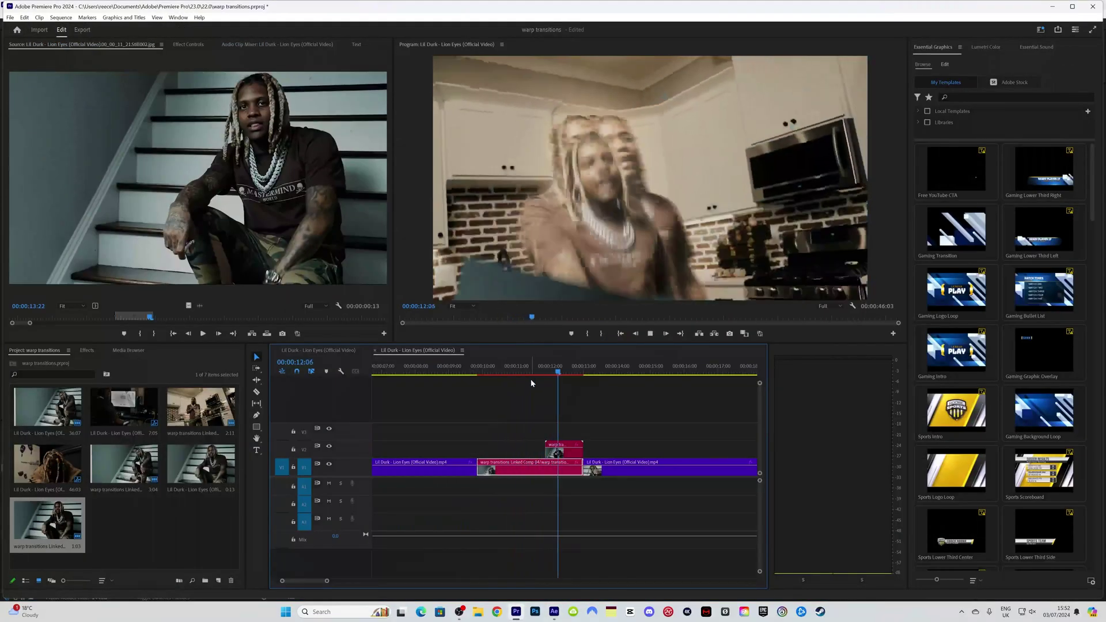
mouse_move(533, 372)
left_mouse_down()
mouse_move(581, 372)
mouse_move(511, 368)
left_mouse_up()
key("space")
key("space")
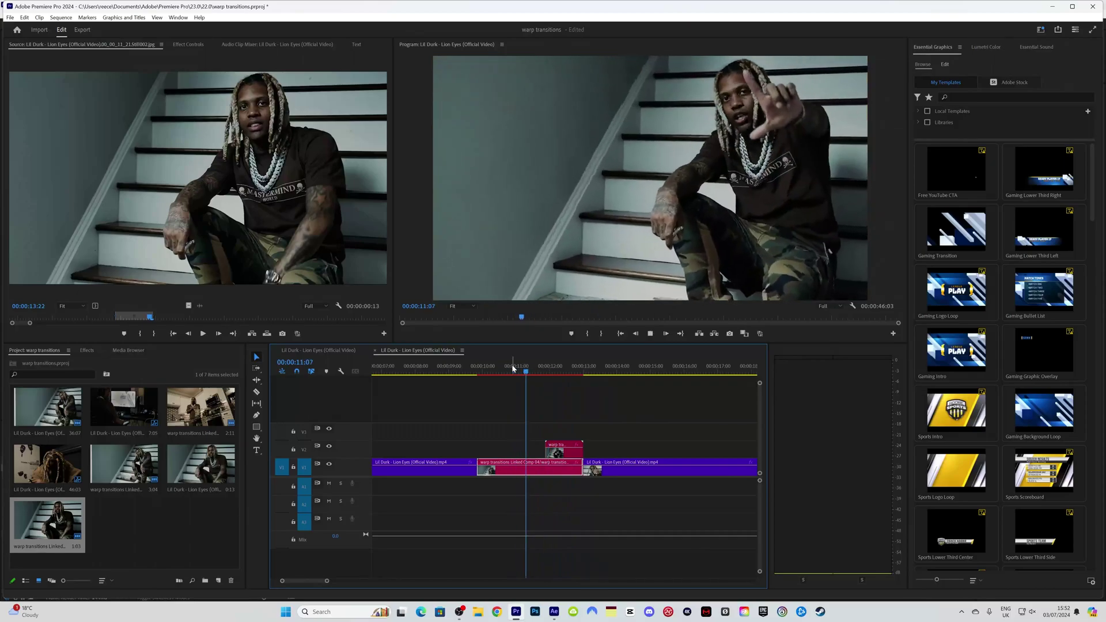
key("space")
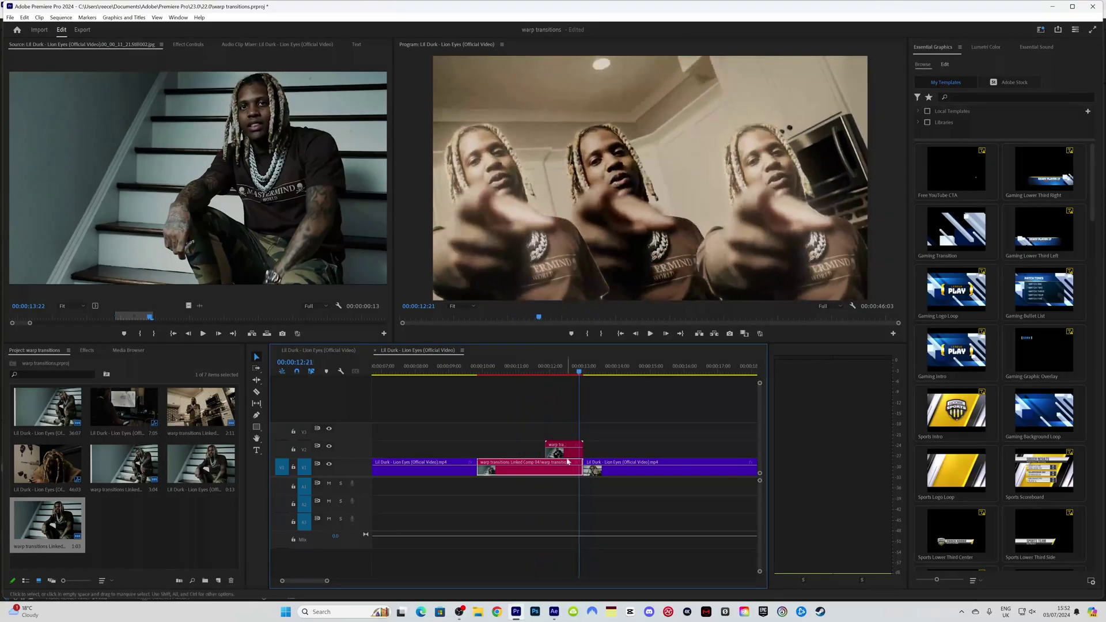
- Switch to After Effects, go to about 0:00:02:09, select the third layer and clear the effects search
left_click(554, 612)
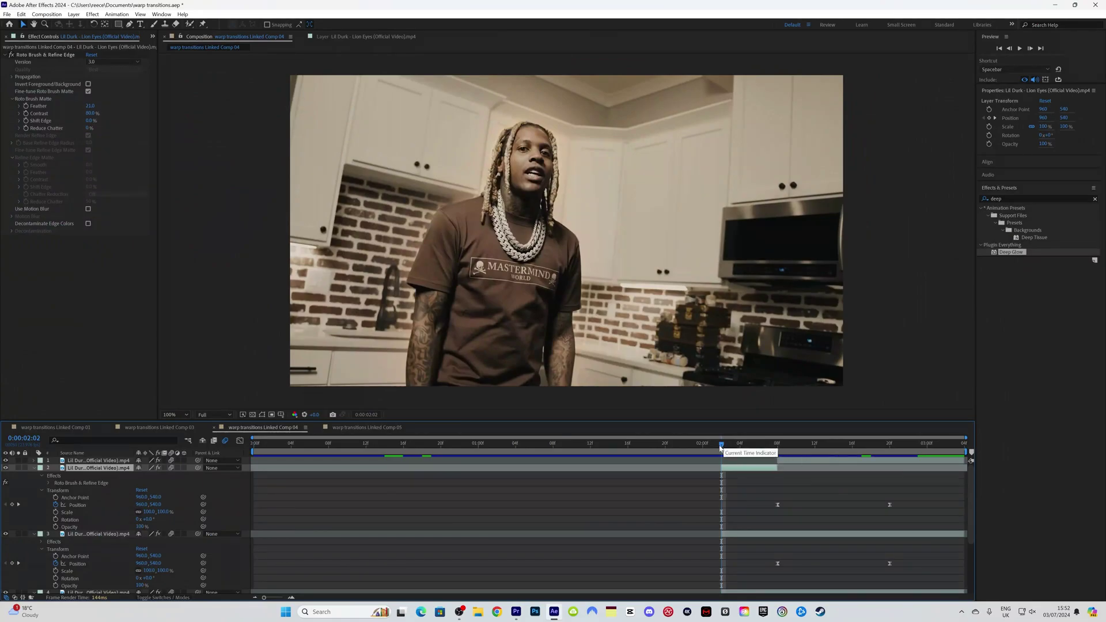
left_click_drag(730, 445, 786, 445)
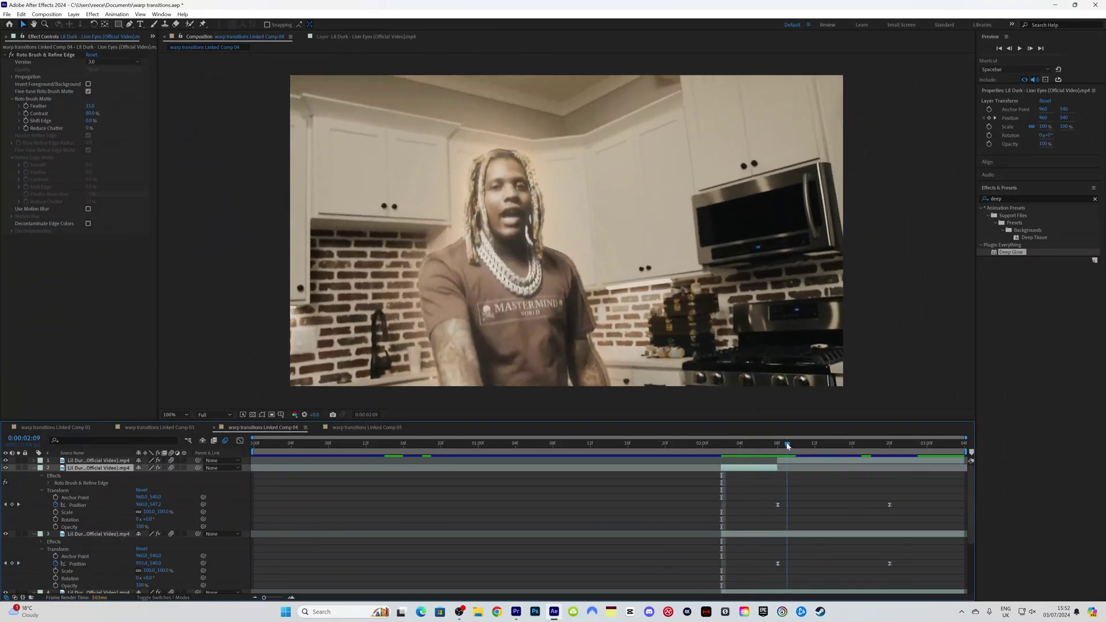
left_click(812, 460)
scroll(824, 511, "down", 1)
left_click(824, 511)
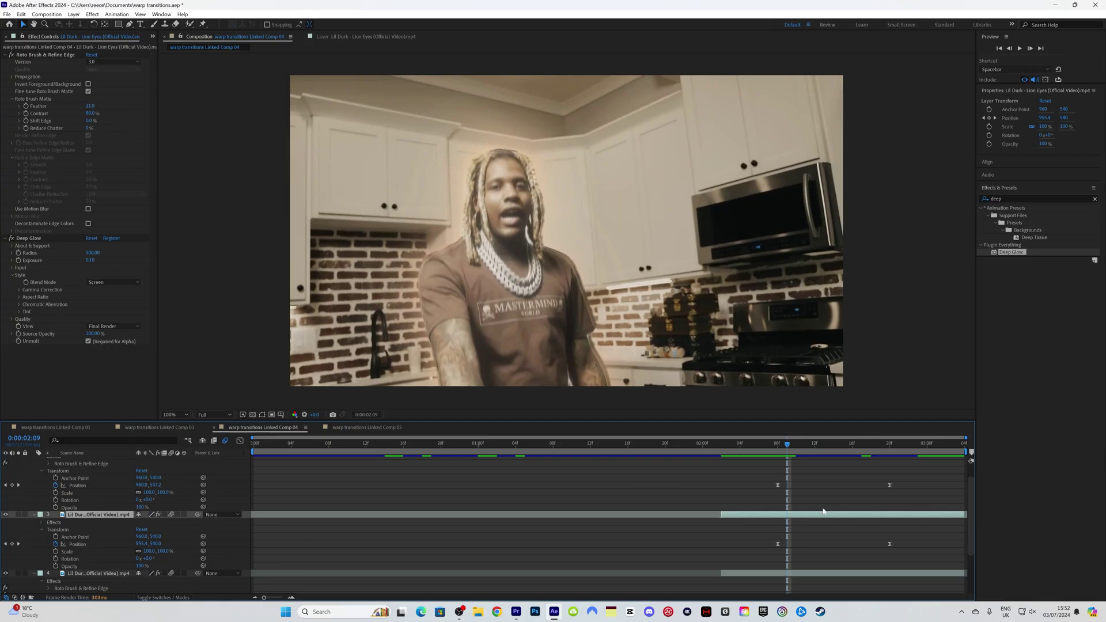
left_click_drag(973, 499, 973, 510)
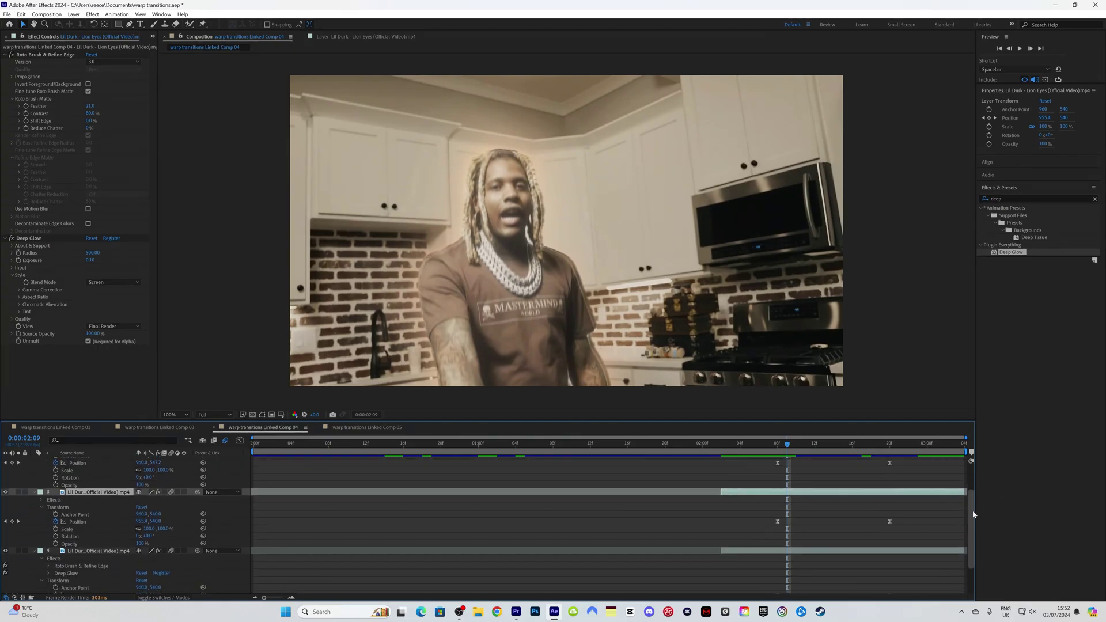
left_click_drag(1018, 199, 952, 198)
key("BackSpace")
- Keyframe the third layer's opacity from 100% at 0:00:02:08 to 0% at 0:00:02:20
left_click(759, 493)
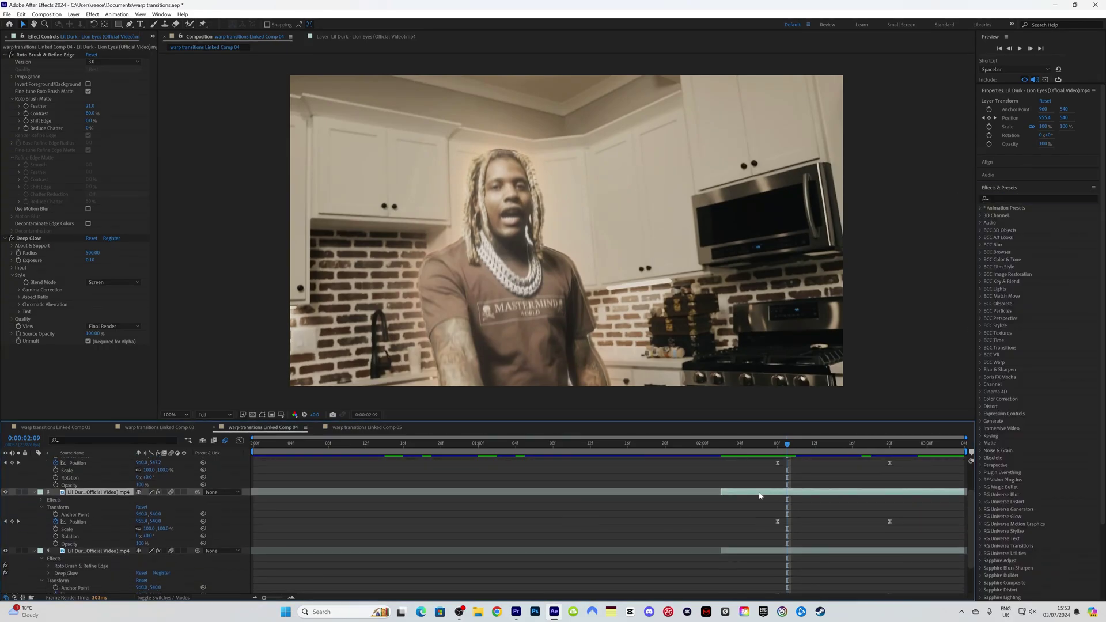
key("t")
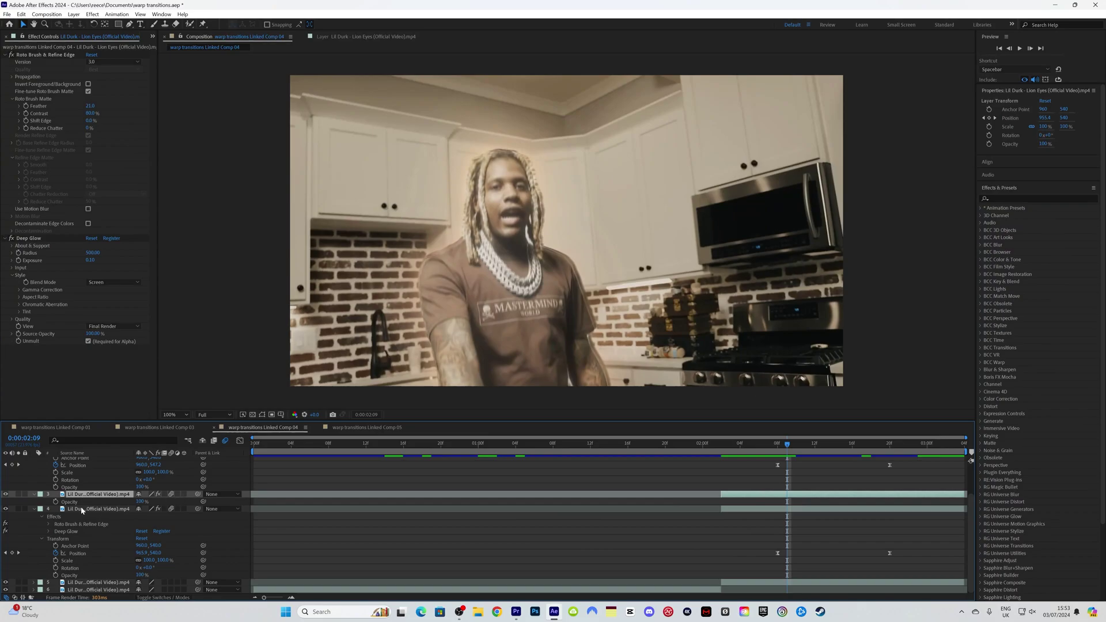
left_click(56, 501)
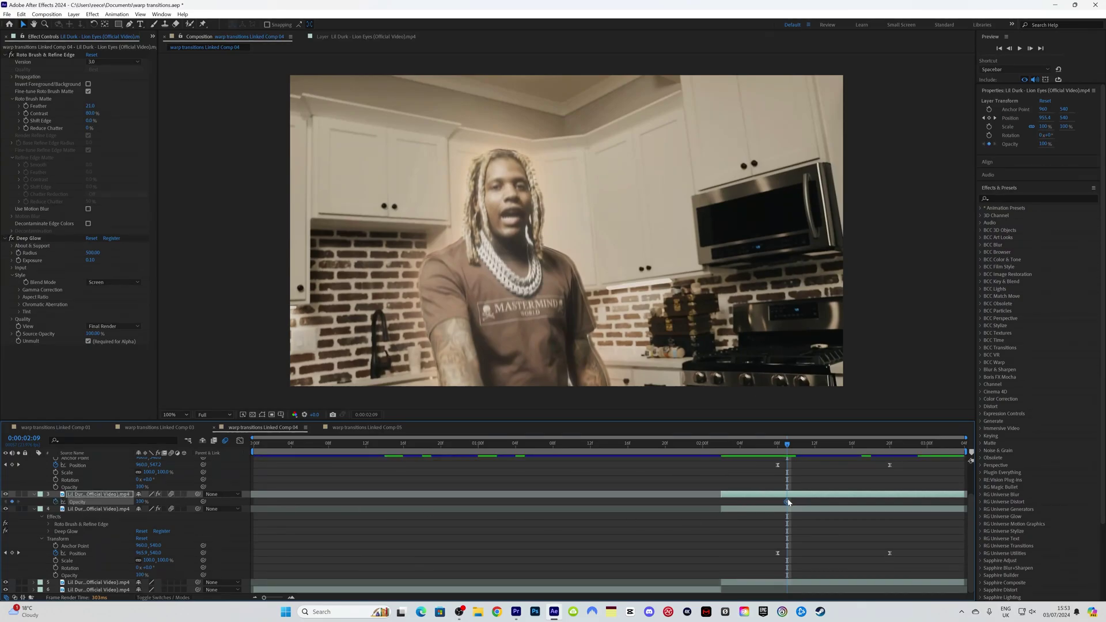
left_click_drag(784, 447, 892, 449)
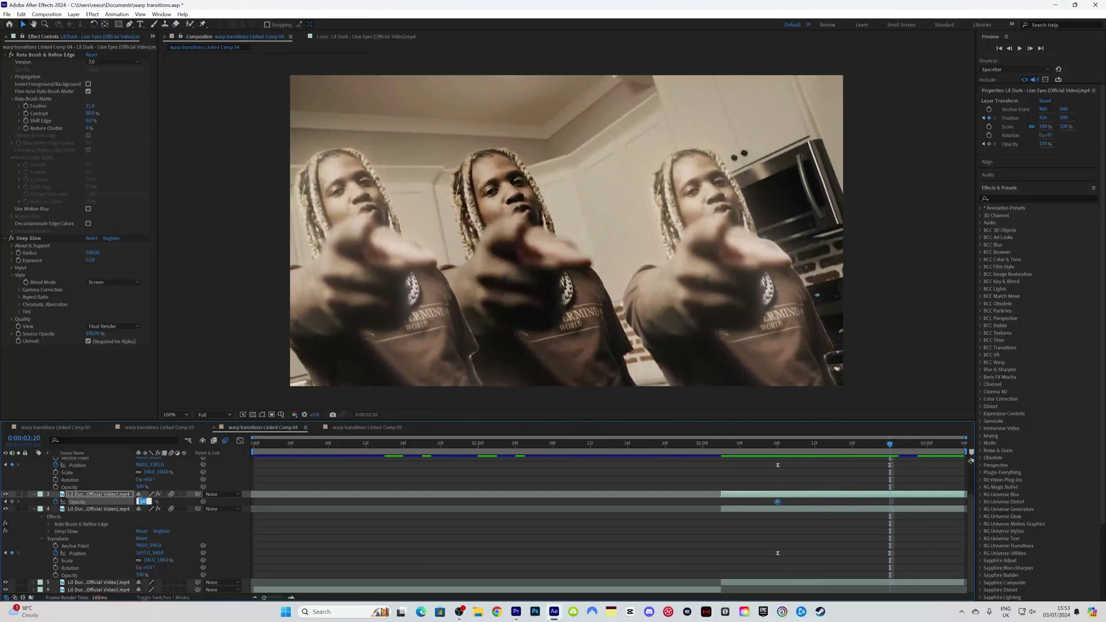
key("Return")
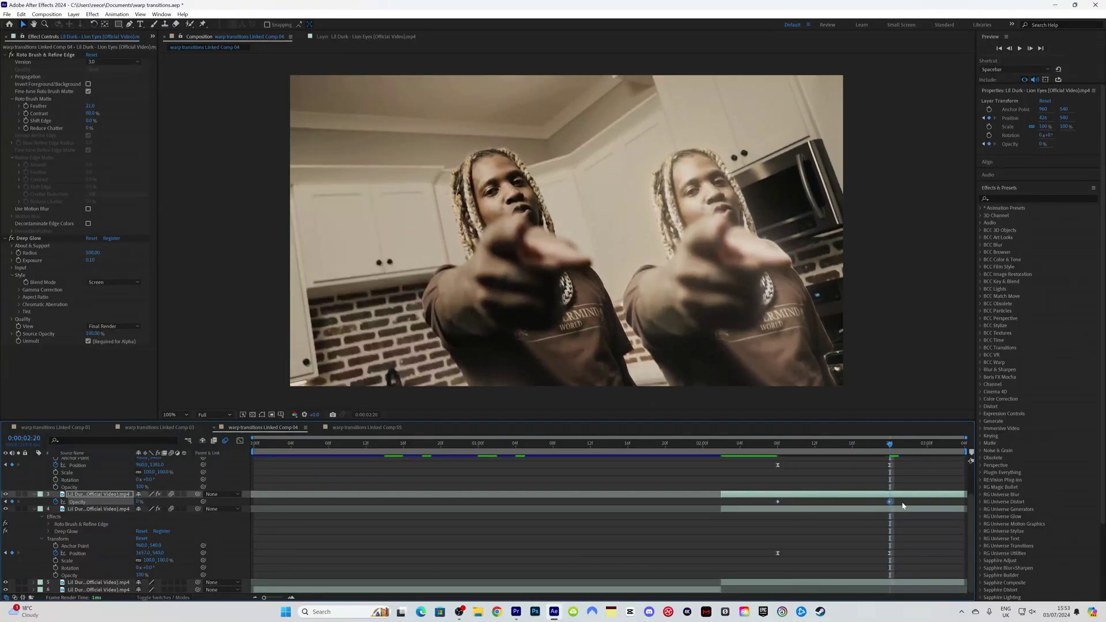
- Ease the third layer's opacity keyframes and move the 0% keyframe to the end of the composition
left_click_drag(902, 505, 804, 506)
left_click_drag(779, 450, 893, 441)
left_click(803, 443)
left_click_drag(891, 502, 965, 506)
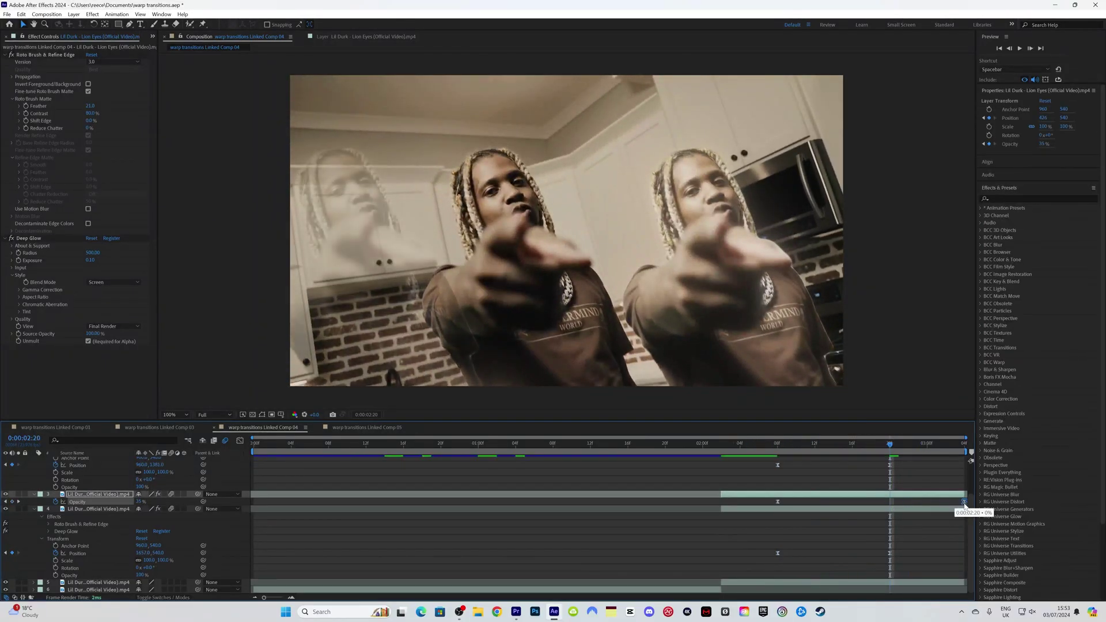
- Return to 0:00:02:08, select the fourth layer and preview the composition
mouse_move(782, 446)
left_mouse_down()
mouse_move(935, 452)
mouse_move(777, 445)
left_mouse_up()
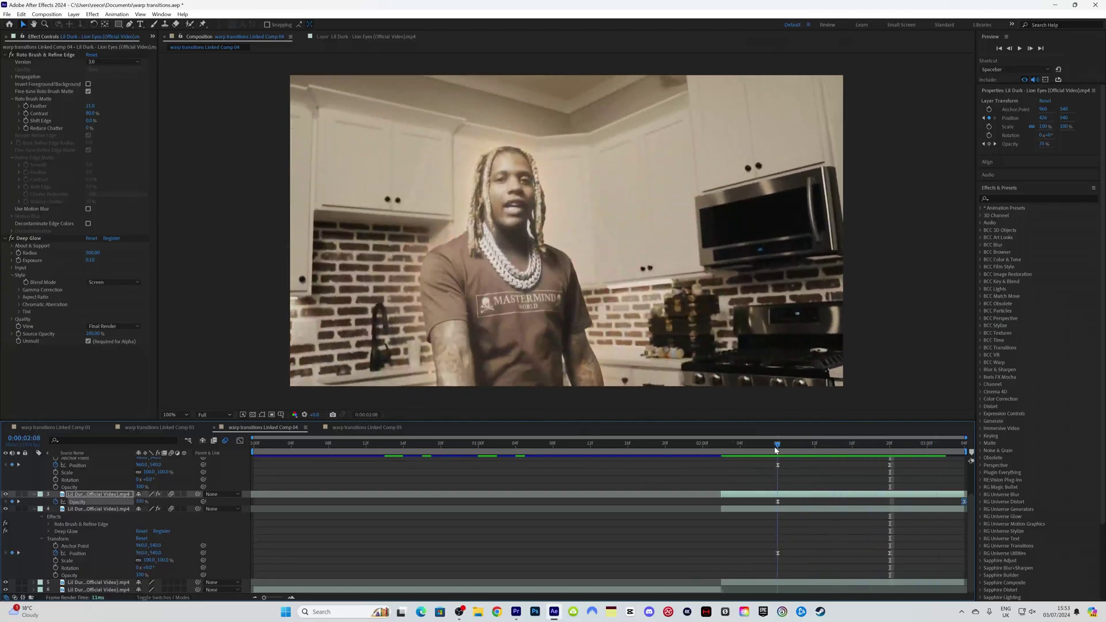
left_click(739, 511)
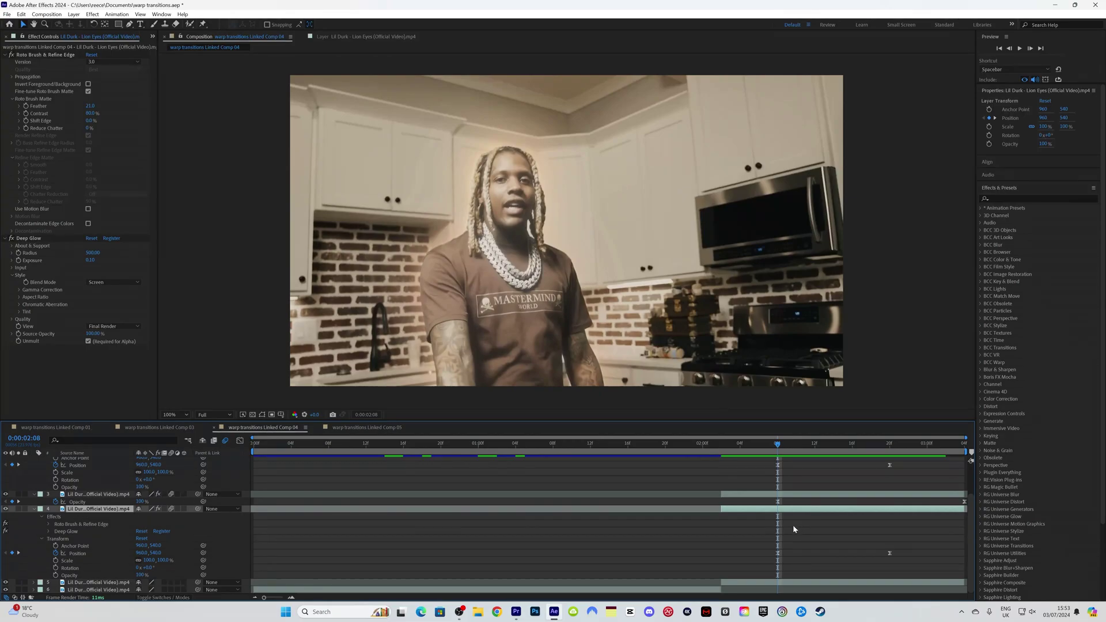
key("space")
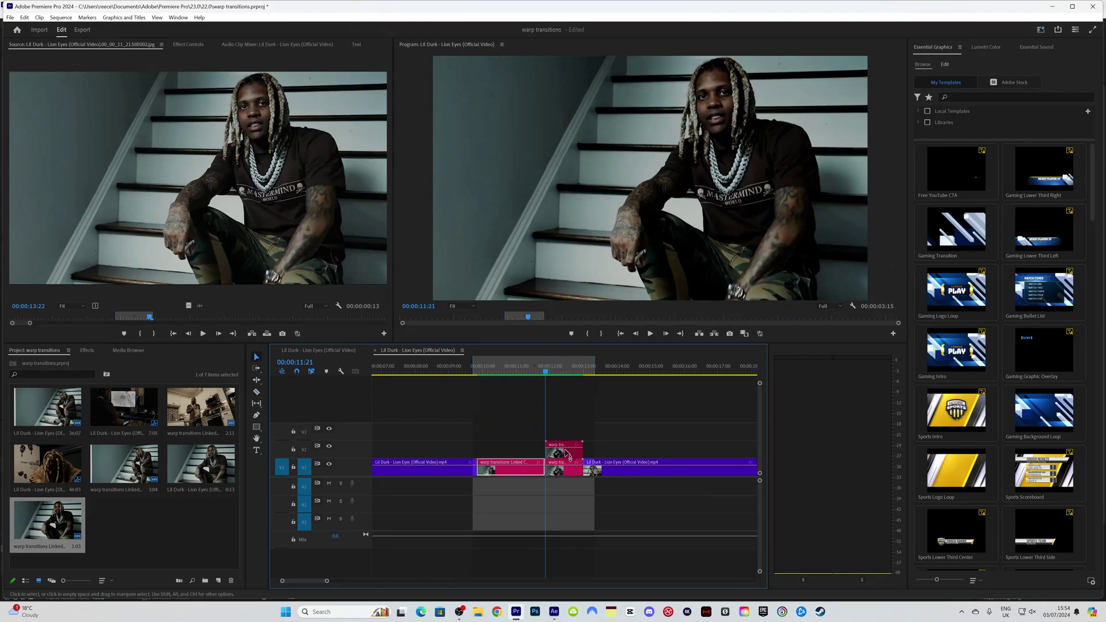
- In Premiere Pro, split the lower linked clip at 0:00:12:11, apply the SMALL SHAKE EFFECT preset to the preceding segment and play it
left_click_drag(556, 373, 567, 374)
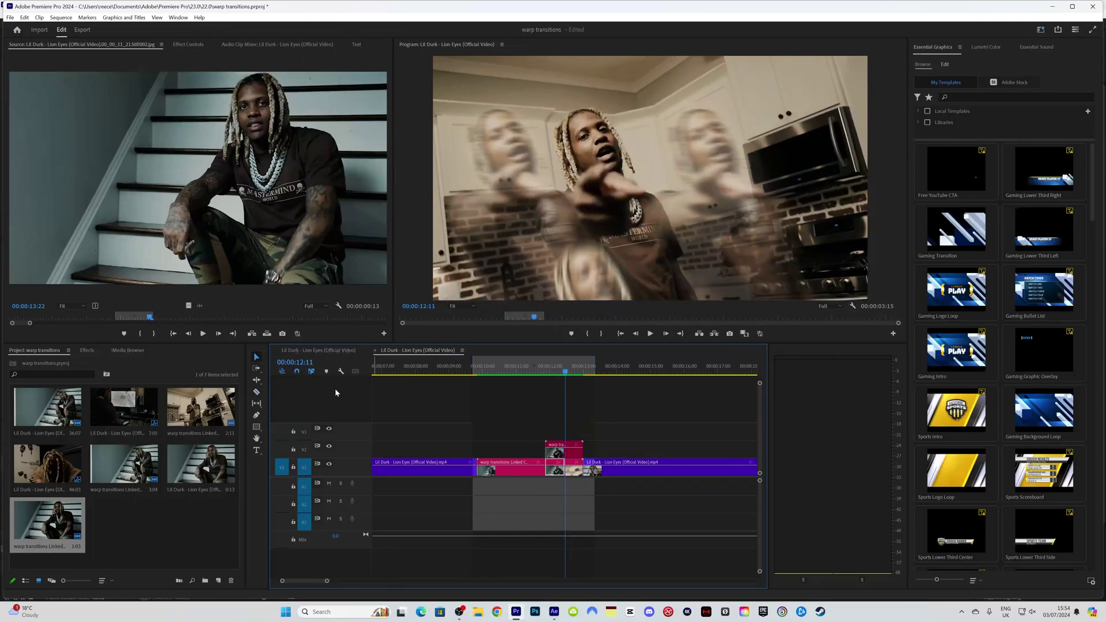
left_click(87, 350)
left_click(12, 373)
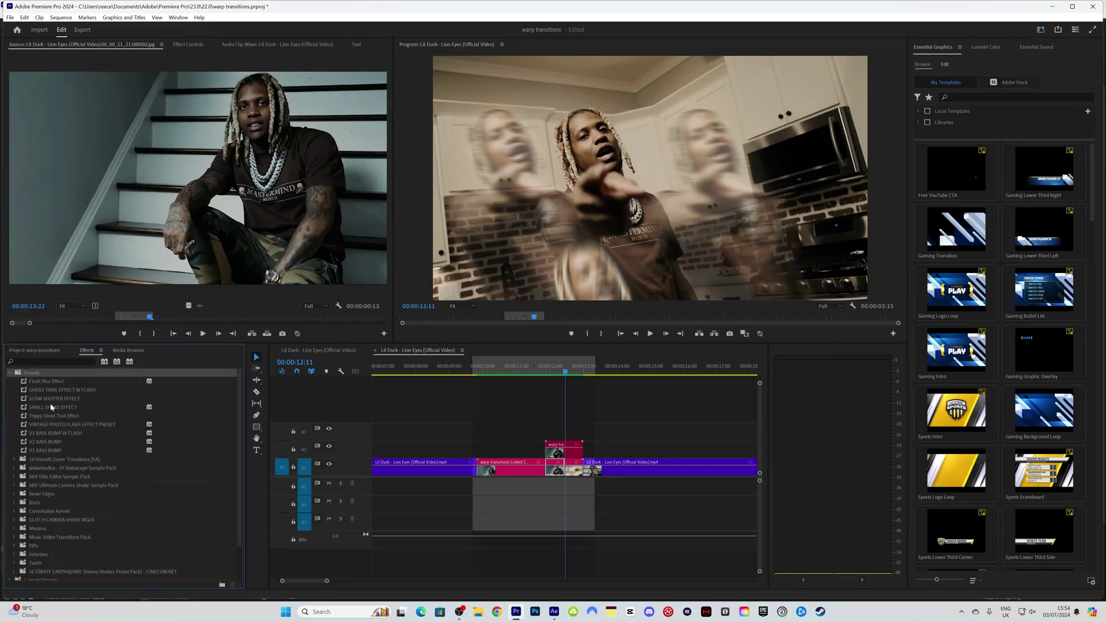
left_click(50, 409)
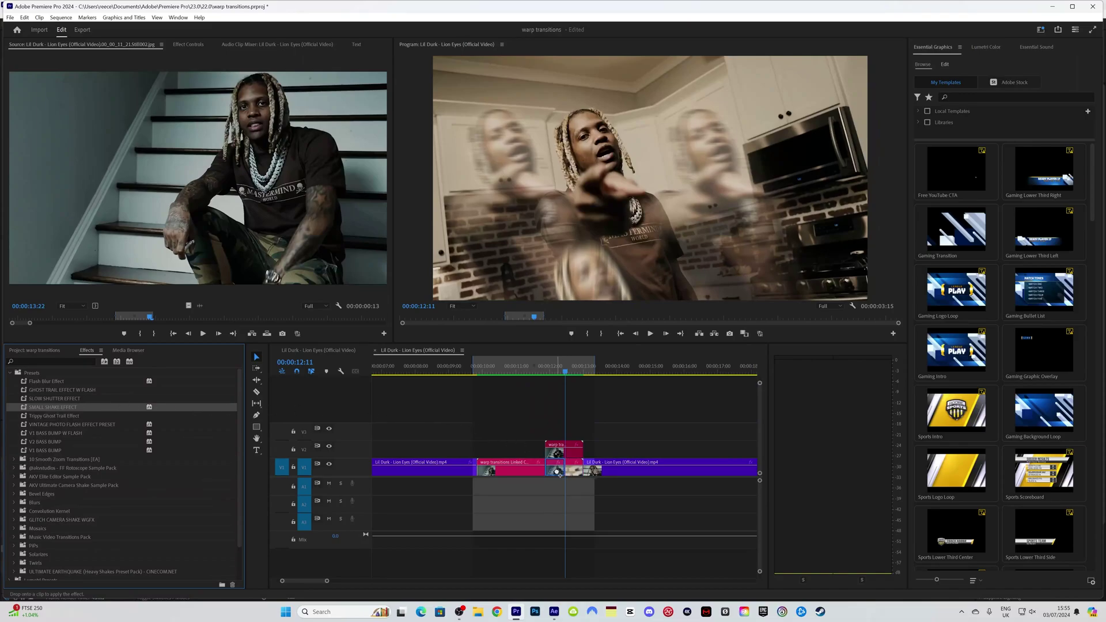
left_click(547, 373)
key("space")
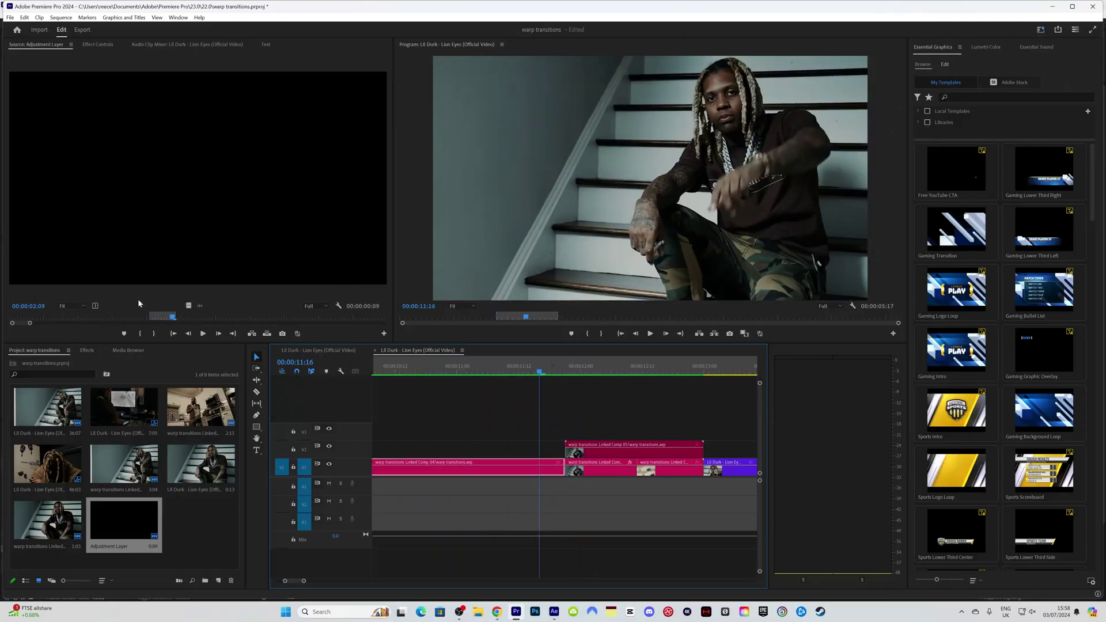
- Place the adjustment layer on the third video track, spanning the cut into the stacked linked clips near 0:00:11:21
left_click(190, 305)
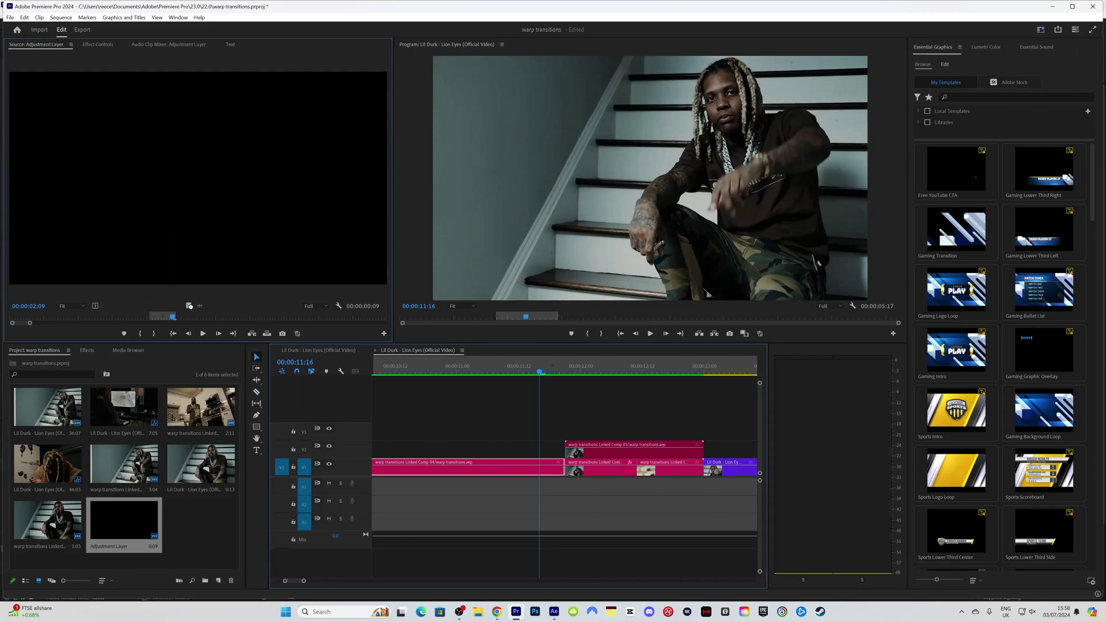
left_click_drag(189, 306, 548, 431)
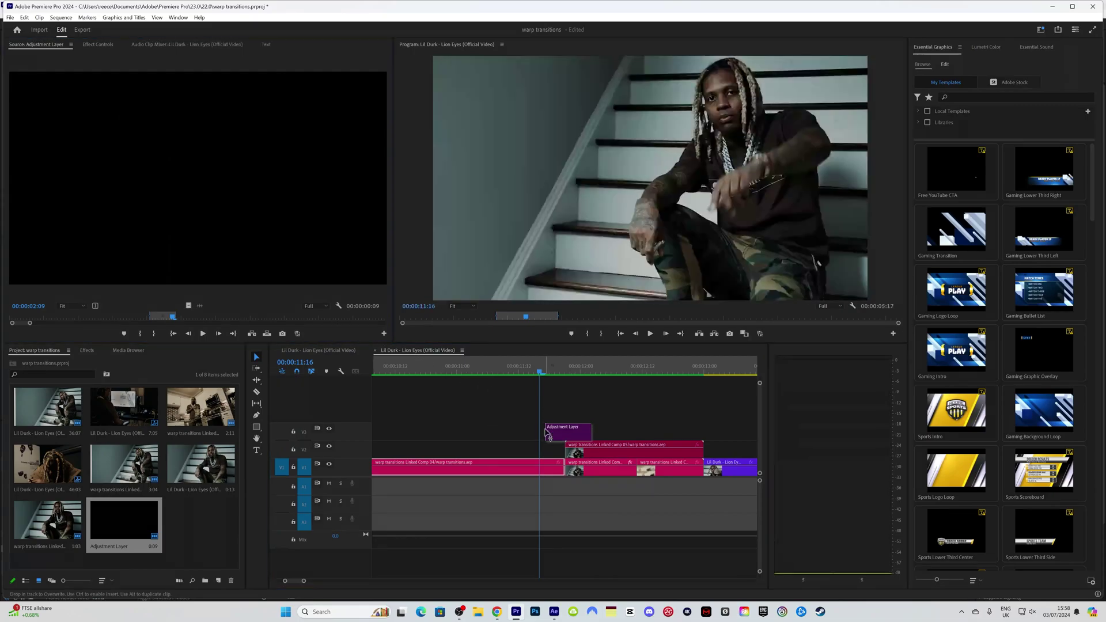
left_click(554, 370)
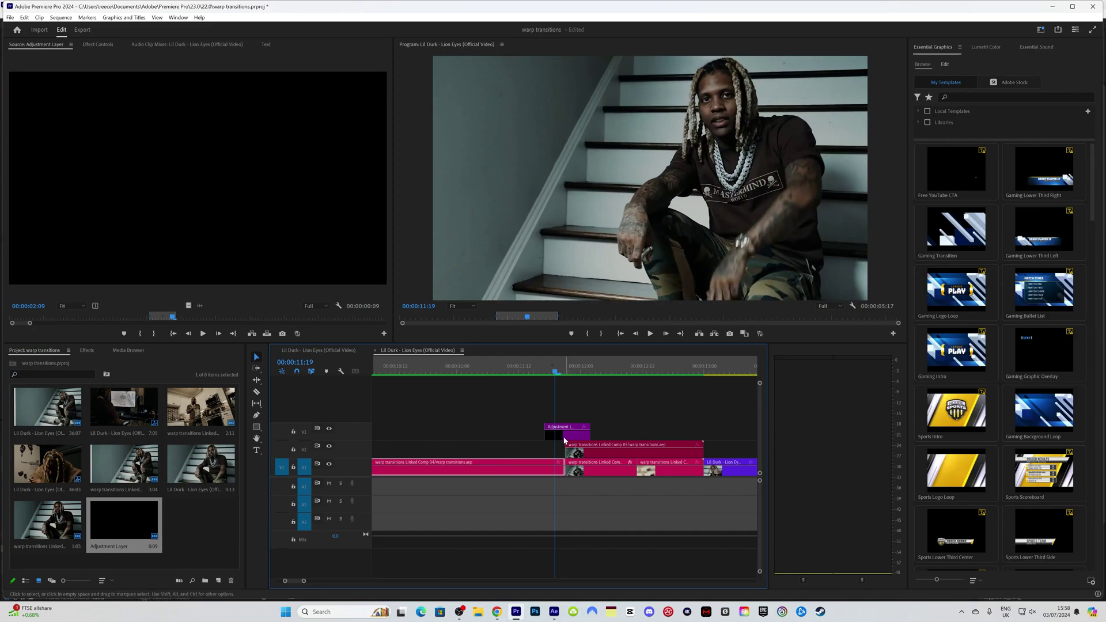
mouse_move(558, 372)
left_mouse_down()
mouse_move(570, 373)
mouse_move(550, 373)
left_mouse_up()
- Apply the Flash Blur Effect preset to the adjustment layer and nudge the layer one frame later
left_click(87, 351)
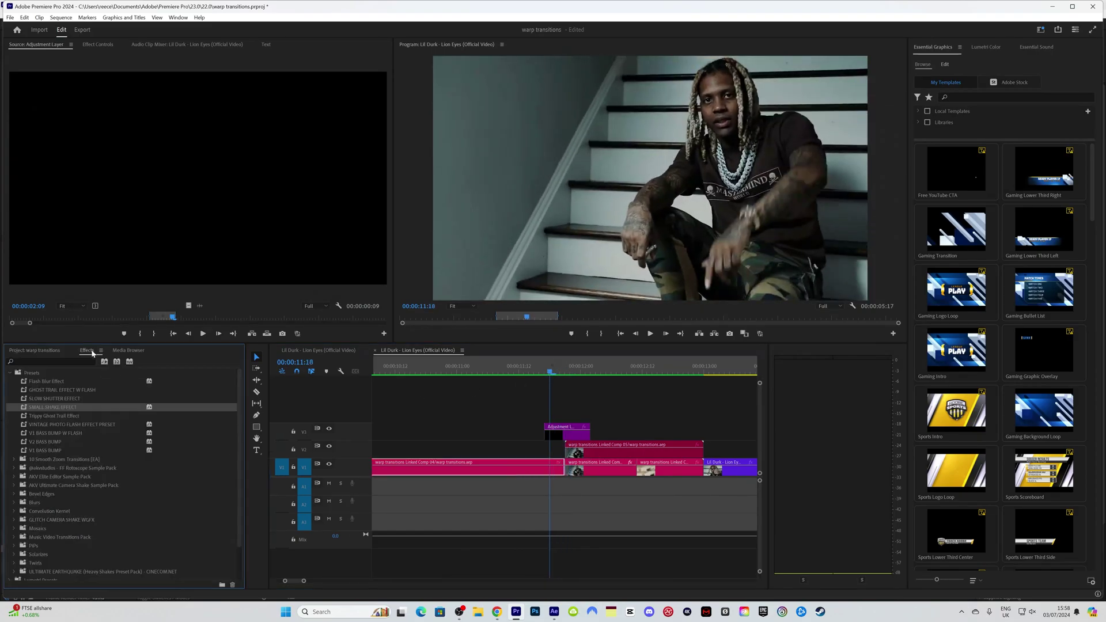
left_click(47, 382)
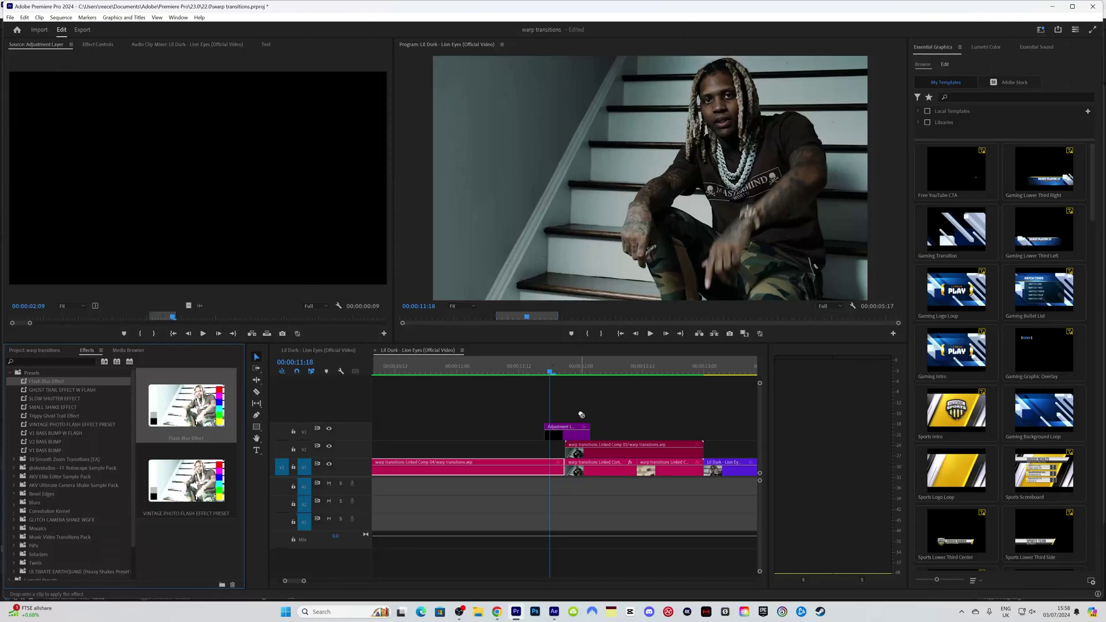
left_click_drag(579, 431, 580, 429)
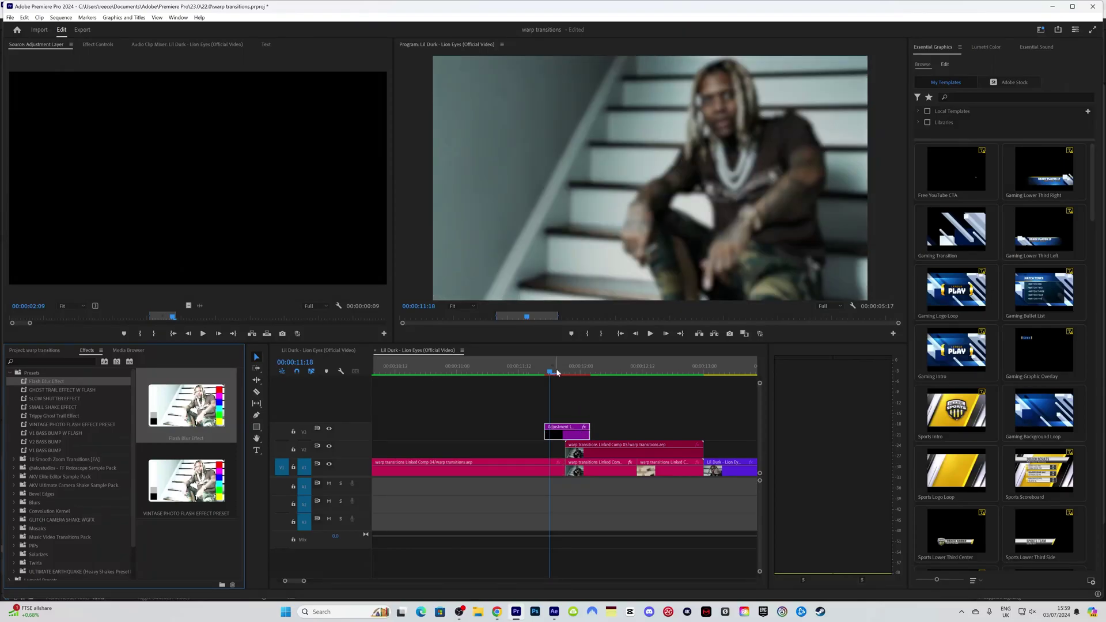
left_click_drag(551, 374, 571, 378)
key("alt+Right")
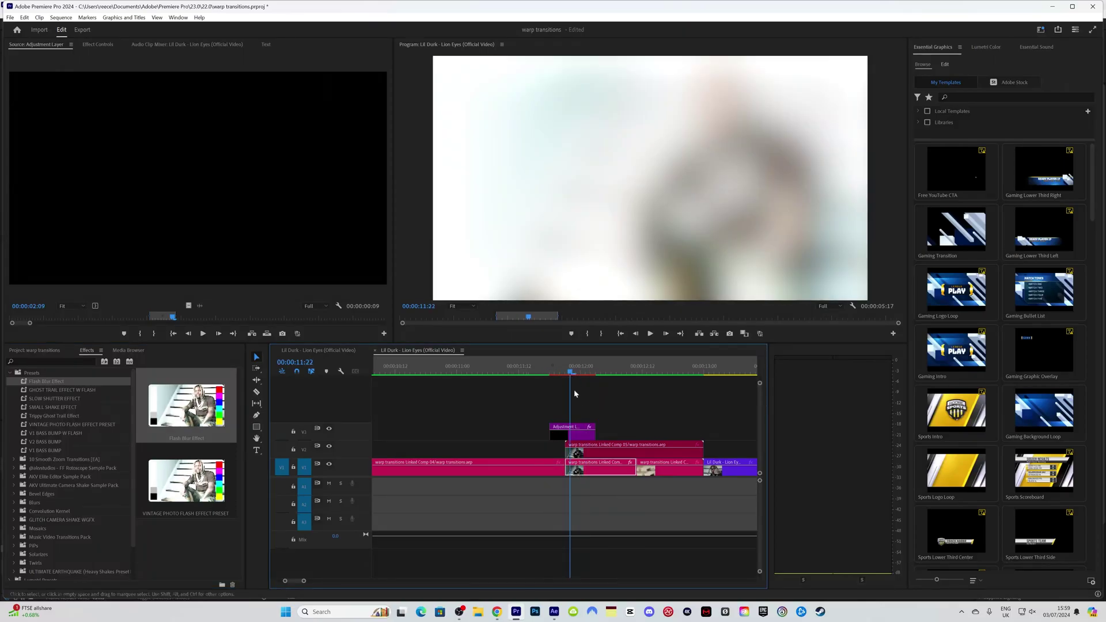
- Split the adjustment layer at 0:00:11:22, delete its later part and shift the remaining piece slightly later over the cut
left_click(582, 439)
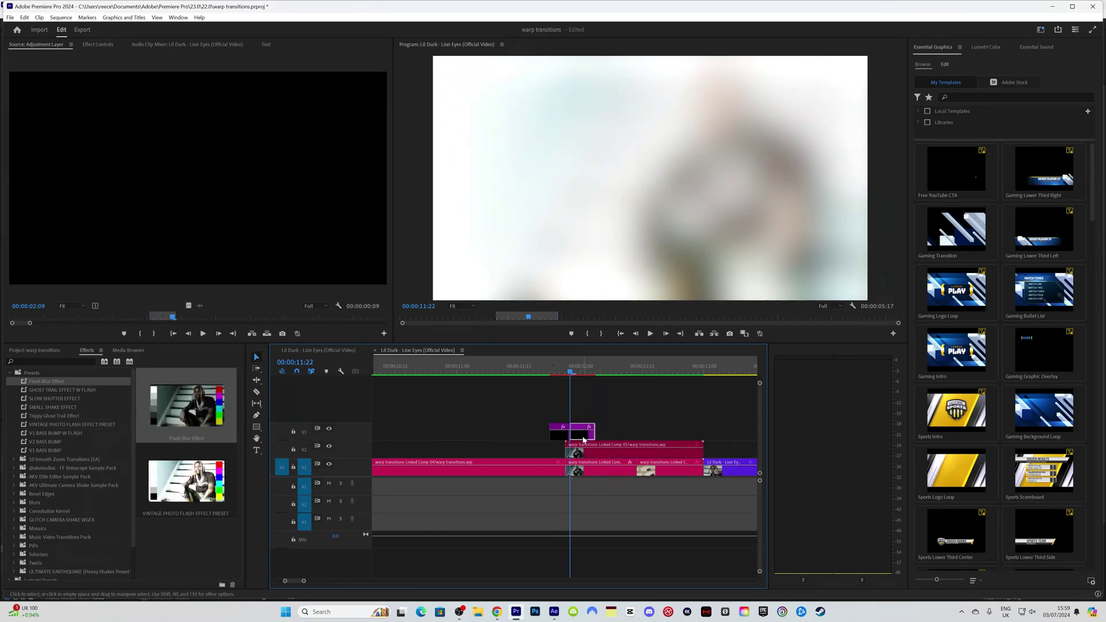
key("Delete")
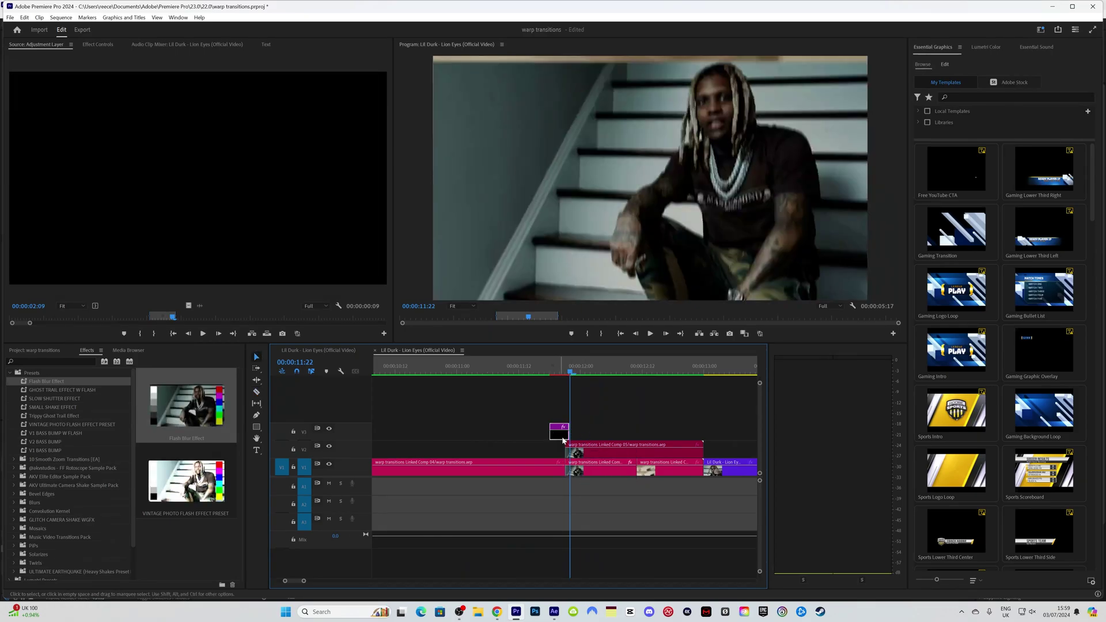
left_click_drag(563, 440, 569, 438)
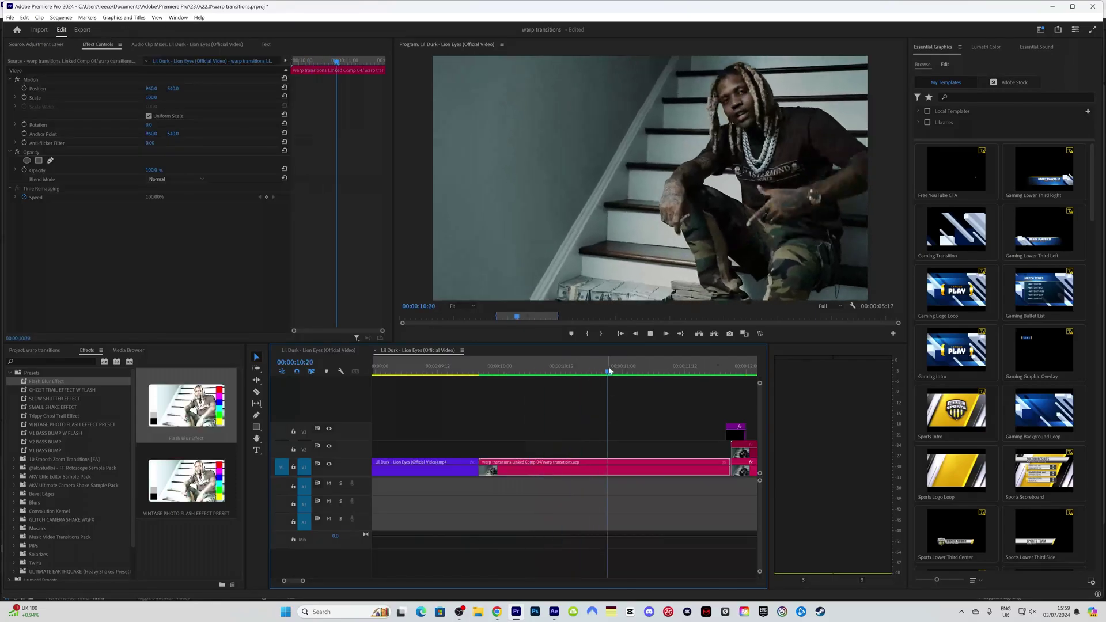
- Play the sequence through the transition to review the flash blur and faded cutouts
left_click_drag(610, 369, 741, 379)
key("space")
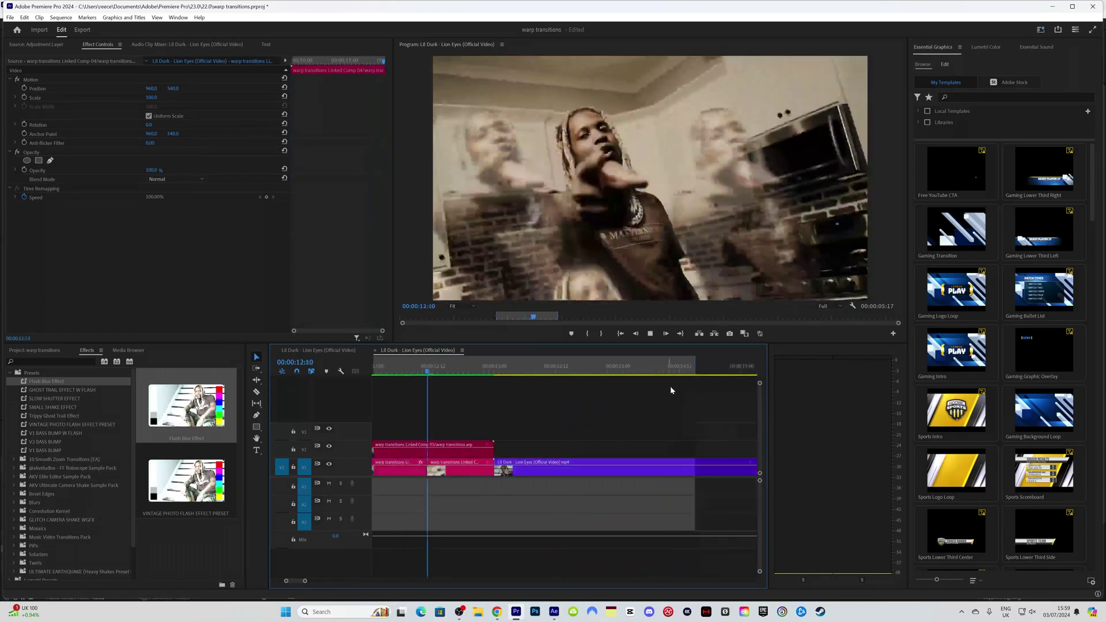
scroll(669, 388, "down", 1)
- Duplicate the flash blur adjustment layer to about 0:00:12:15 on the third video track and render the sequence preview
left_click_drag(502, 374, 519, 374)
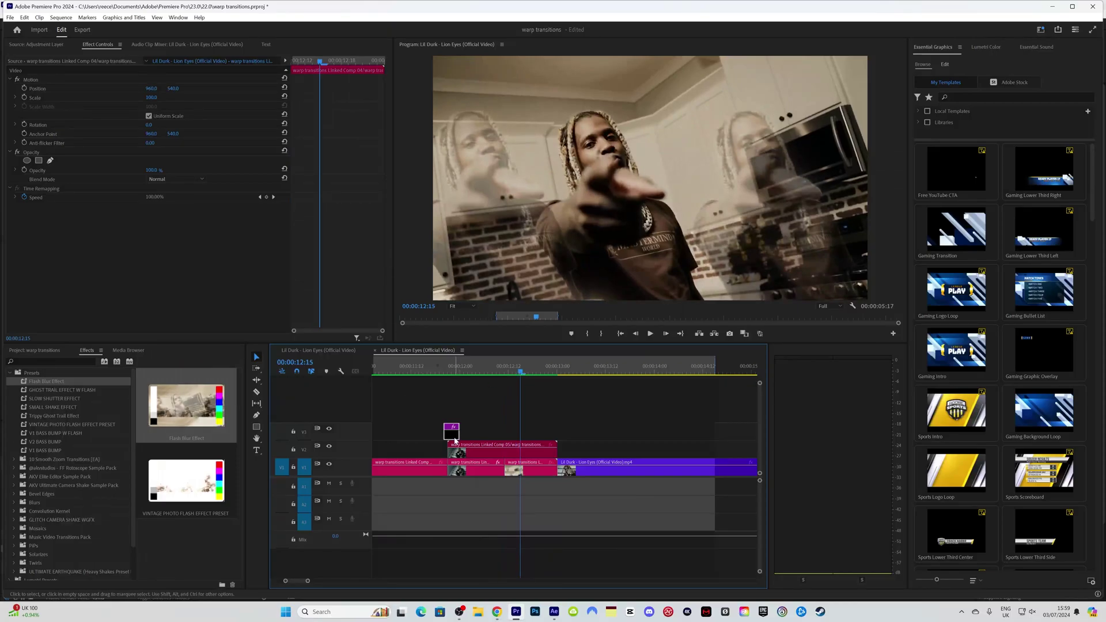
left_click_drag(455, 438, 529, 433)
key("Return")
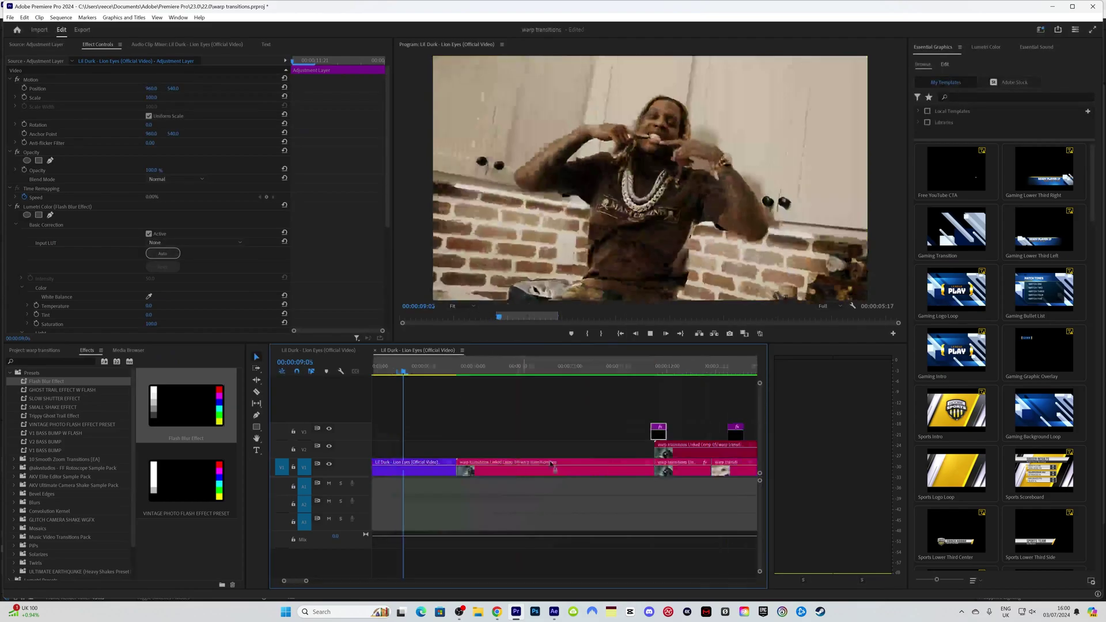